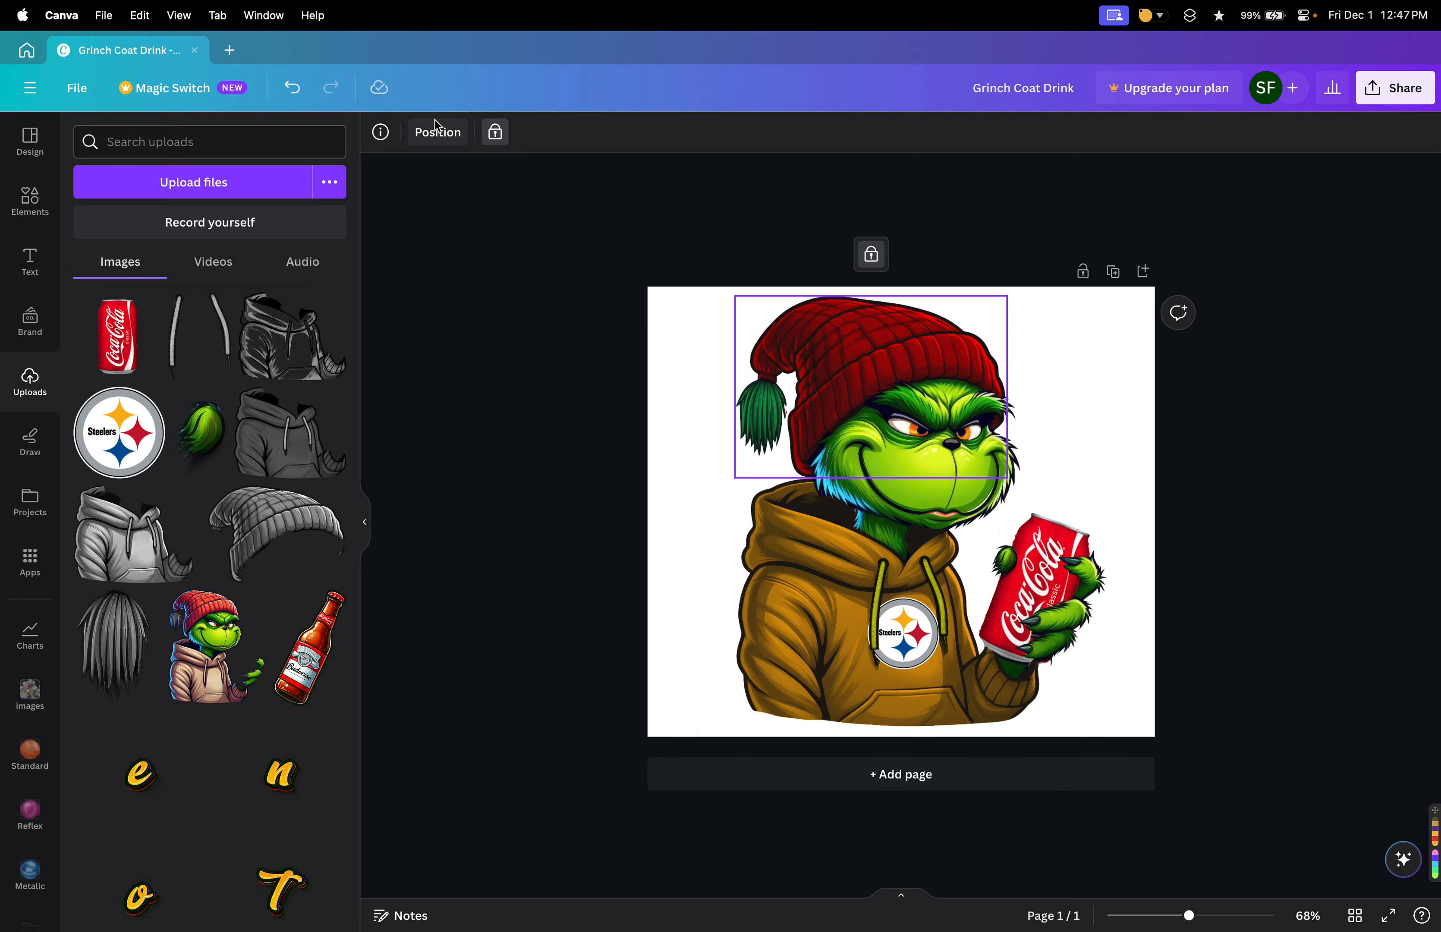
Unlock the hoodie layer in the design's layer list.
left_click(437, 132)
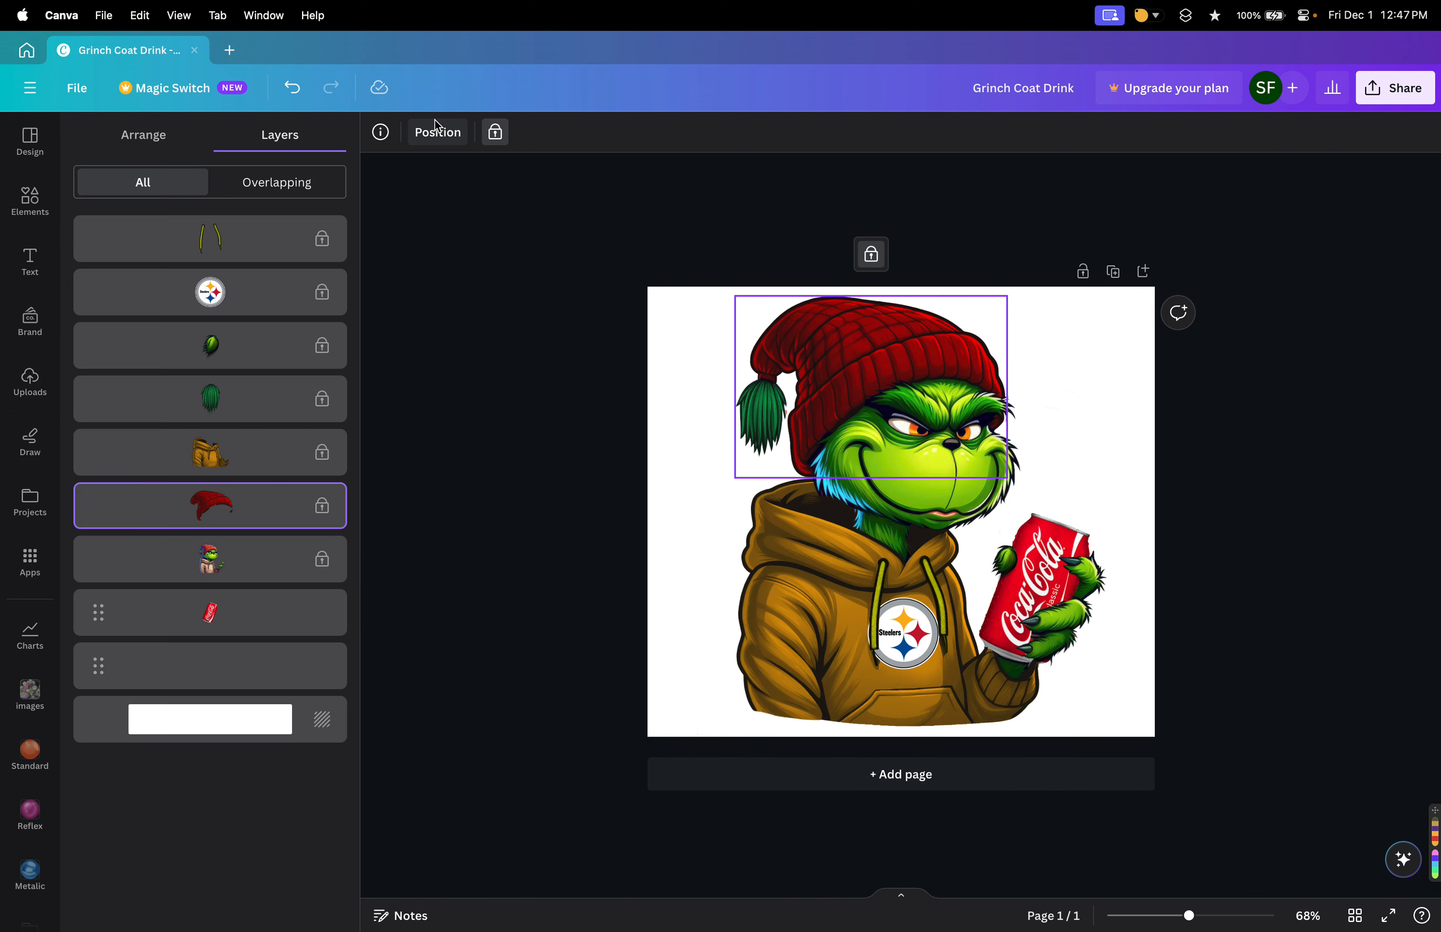
left_click(138, 140)
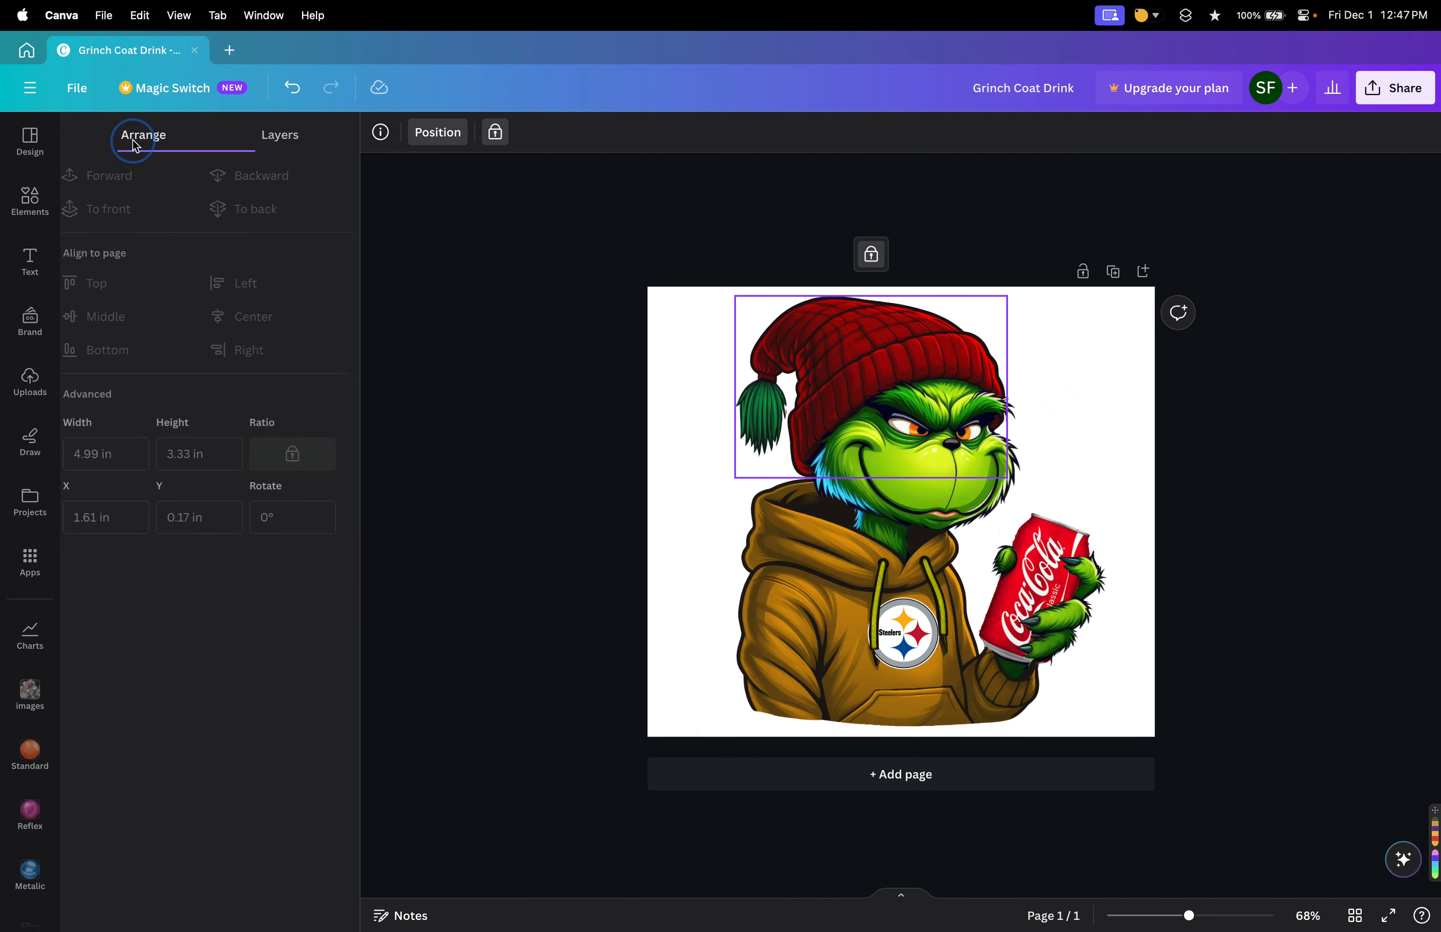
left_click(289, 132)
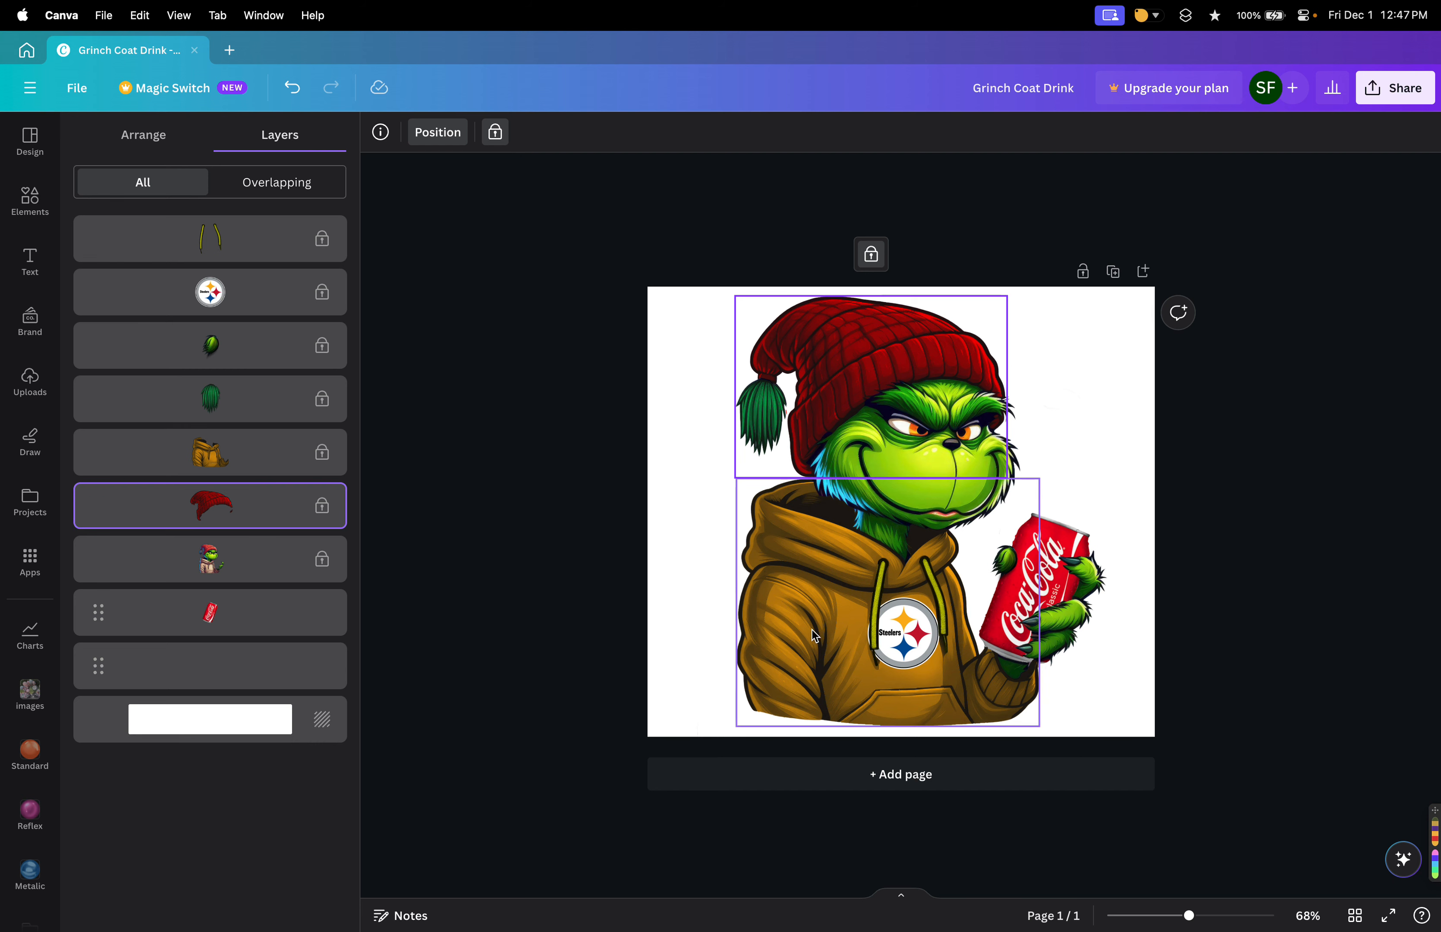
left_click(326, 456)
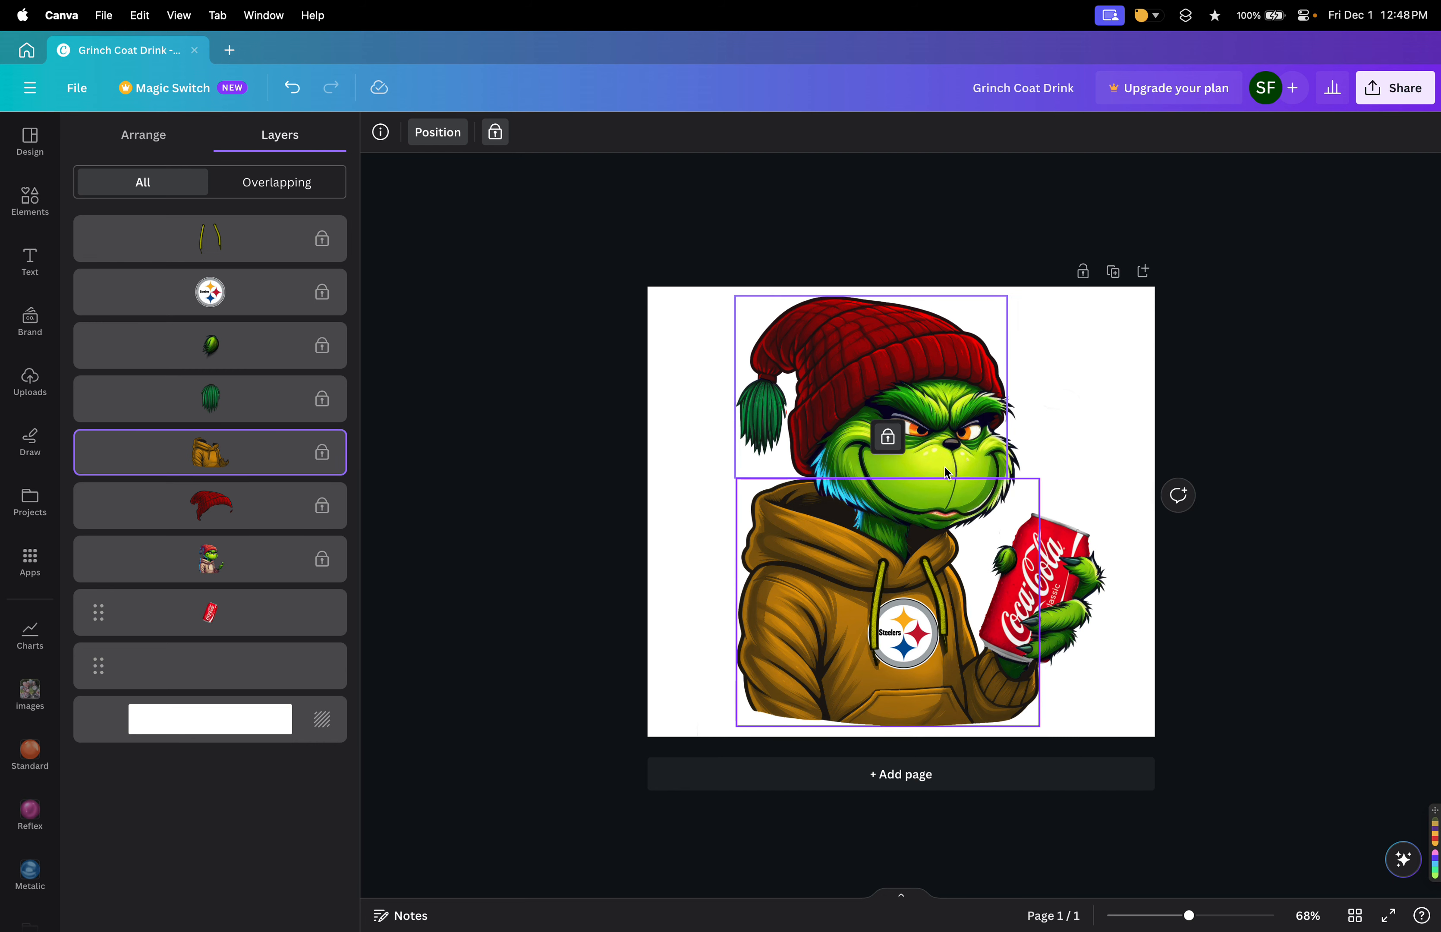
left_click(885, 438)
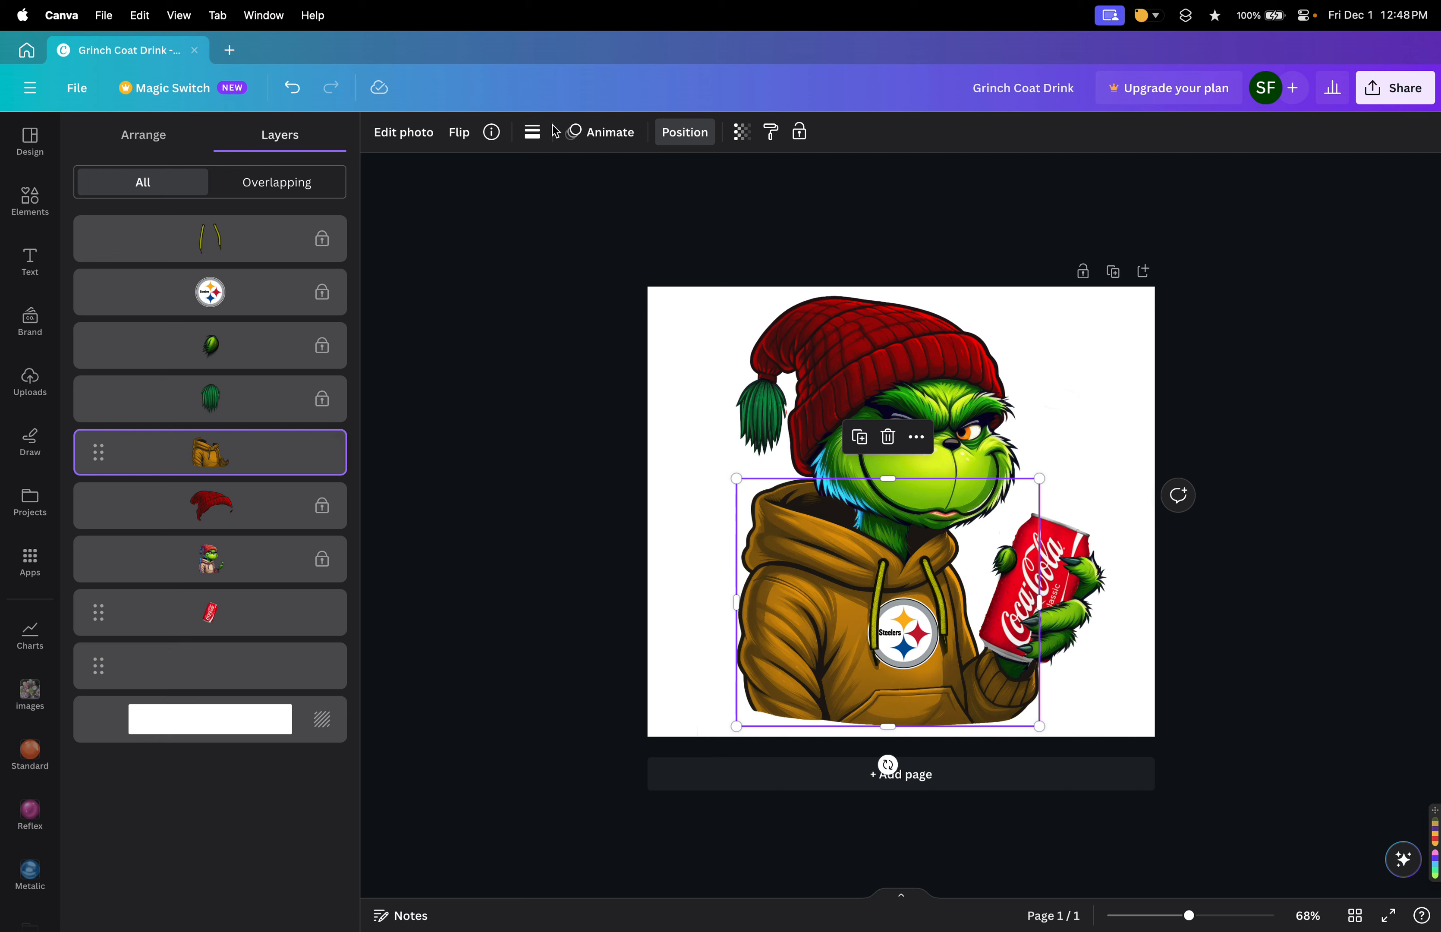
Set the shadows colour of the hoodie's custom Duotone effect to #000000.
left_click(423, 133)
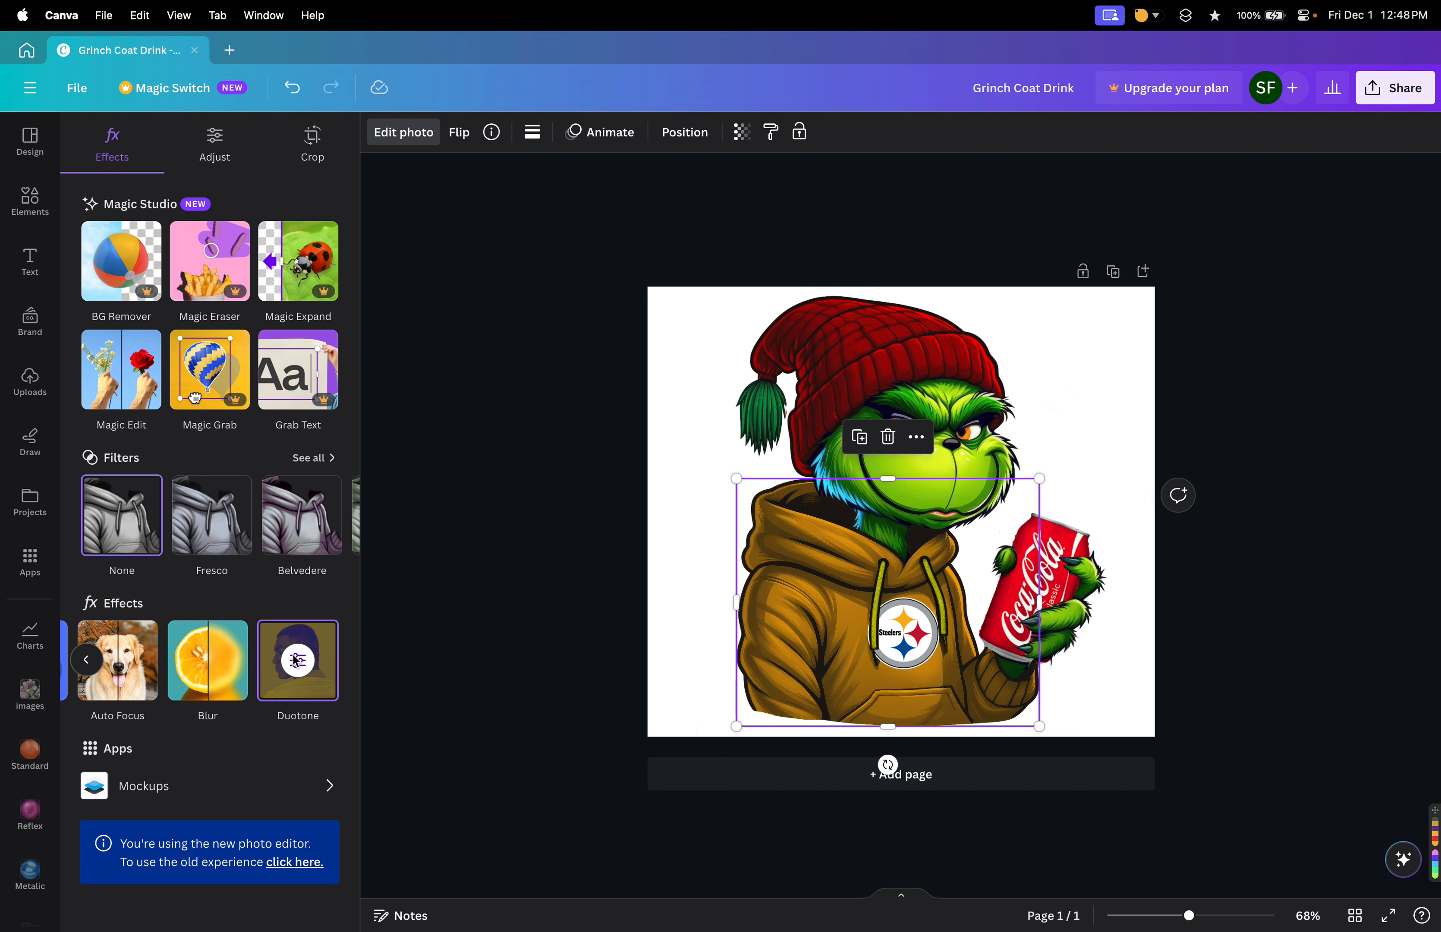
left_click(301, 711)
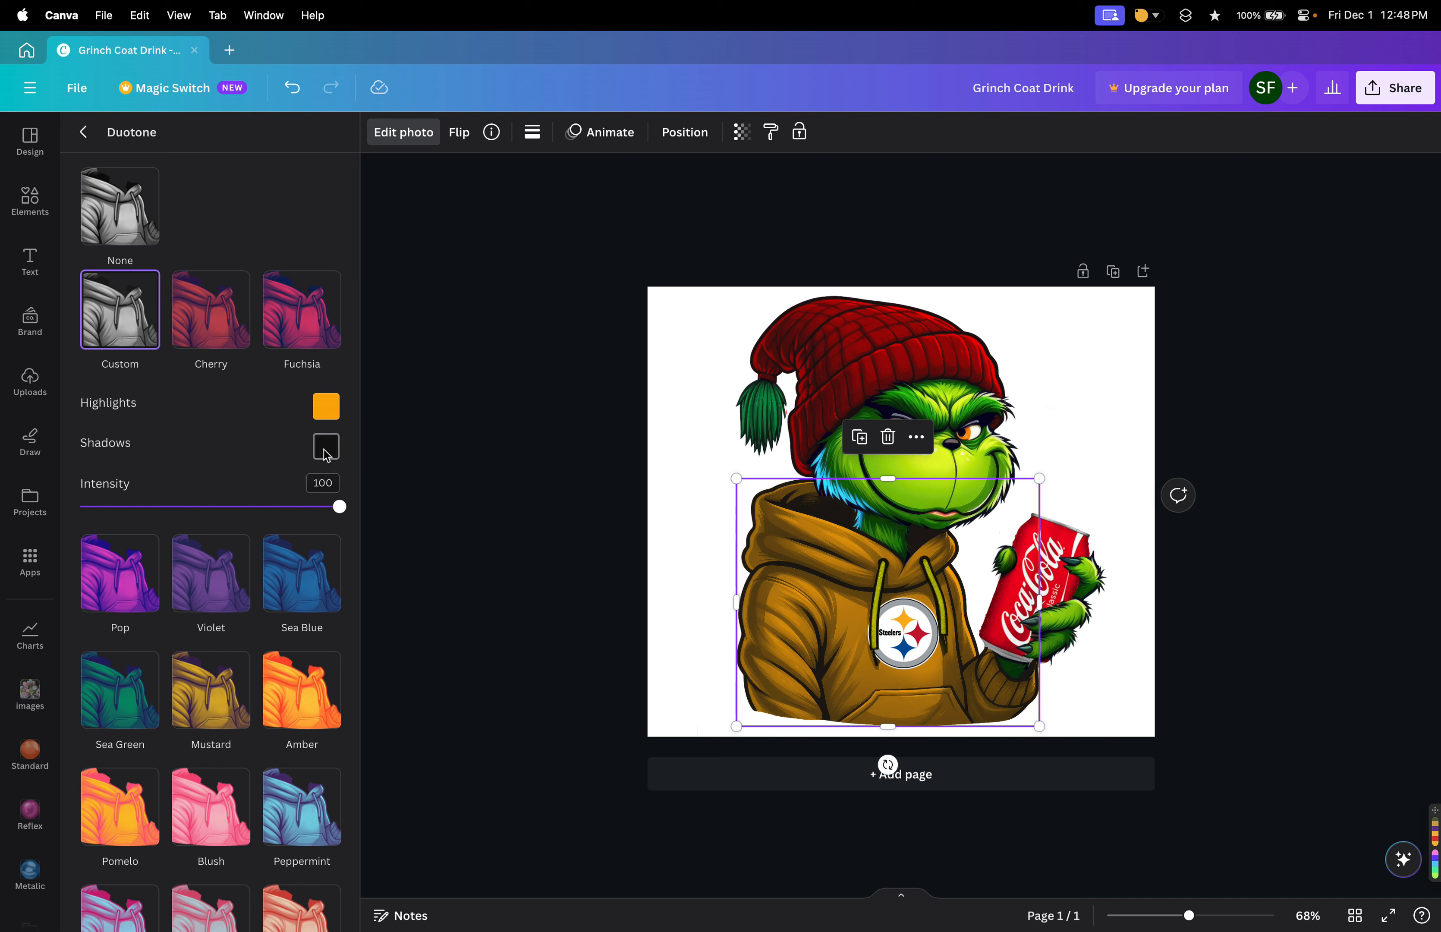
left_click(336, 455)
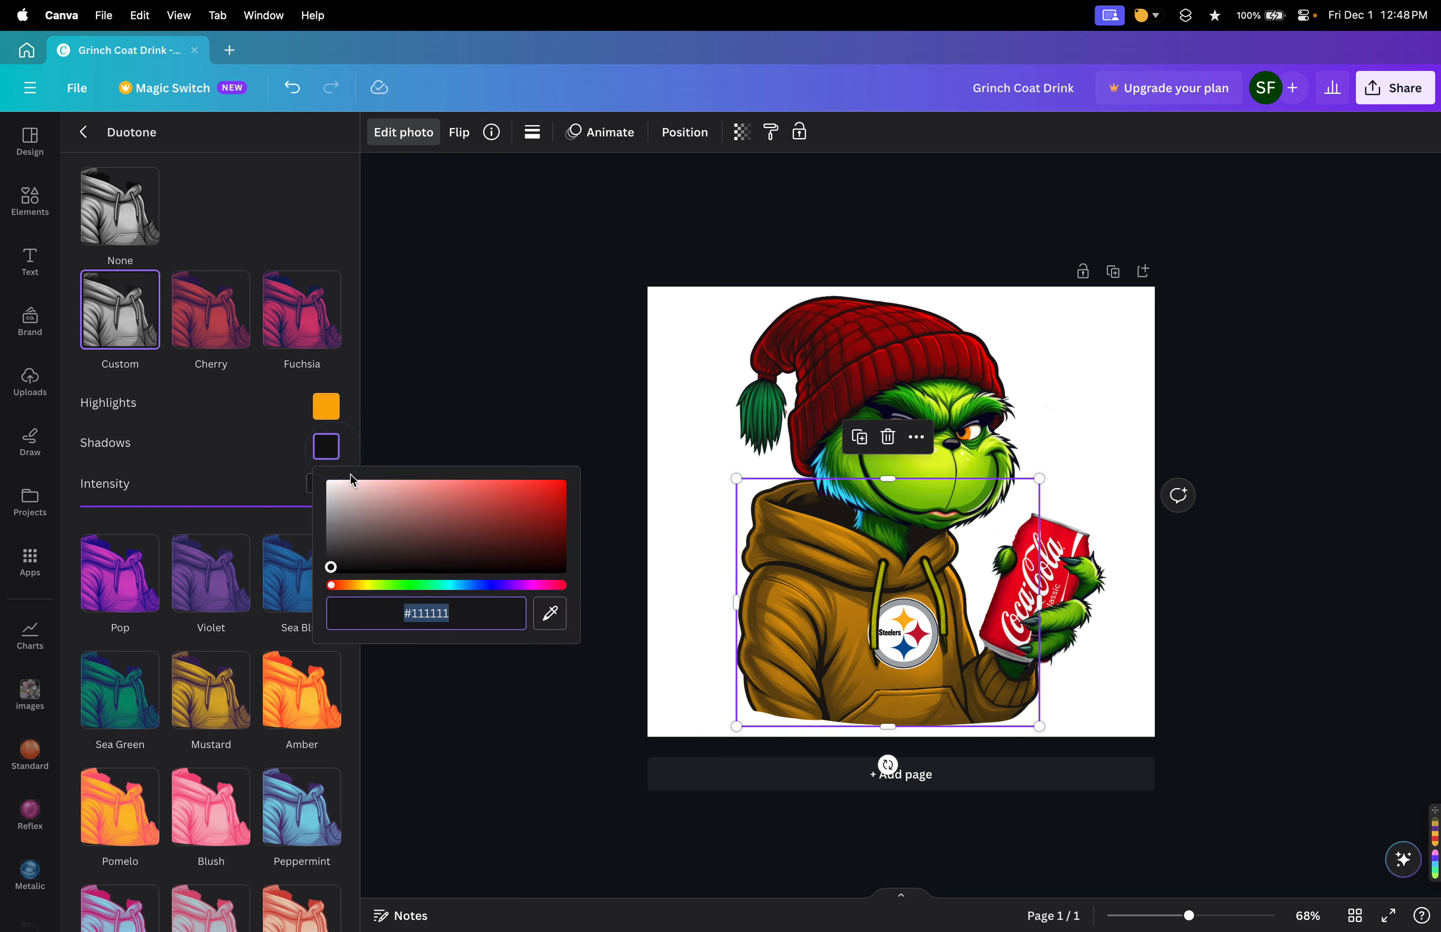
left_click_drag(470, 611, 413, 621)
type("000000")
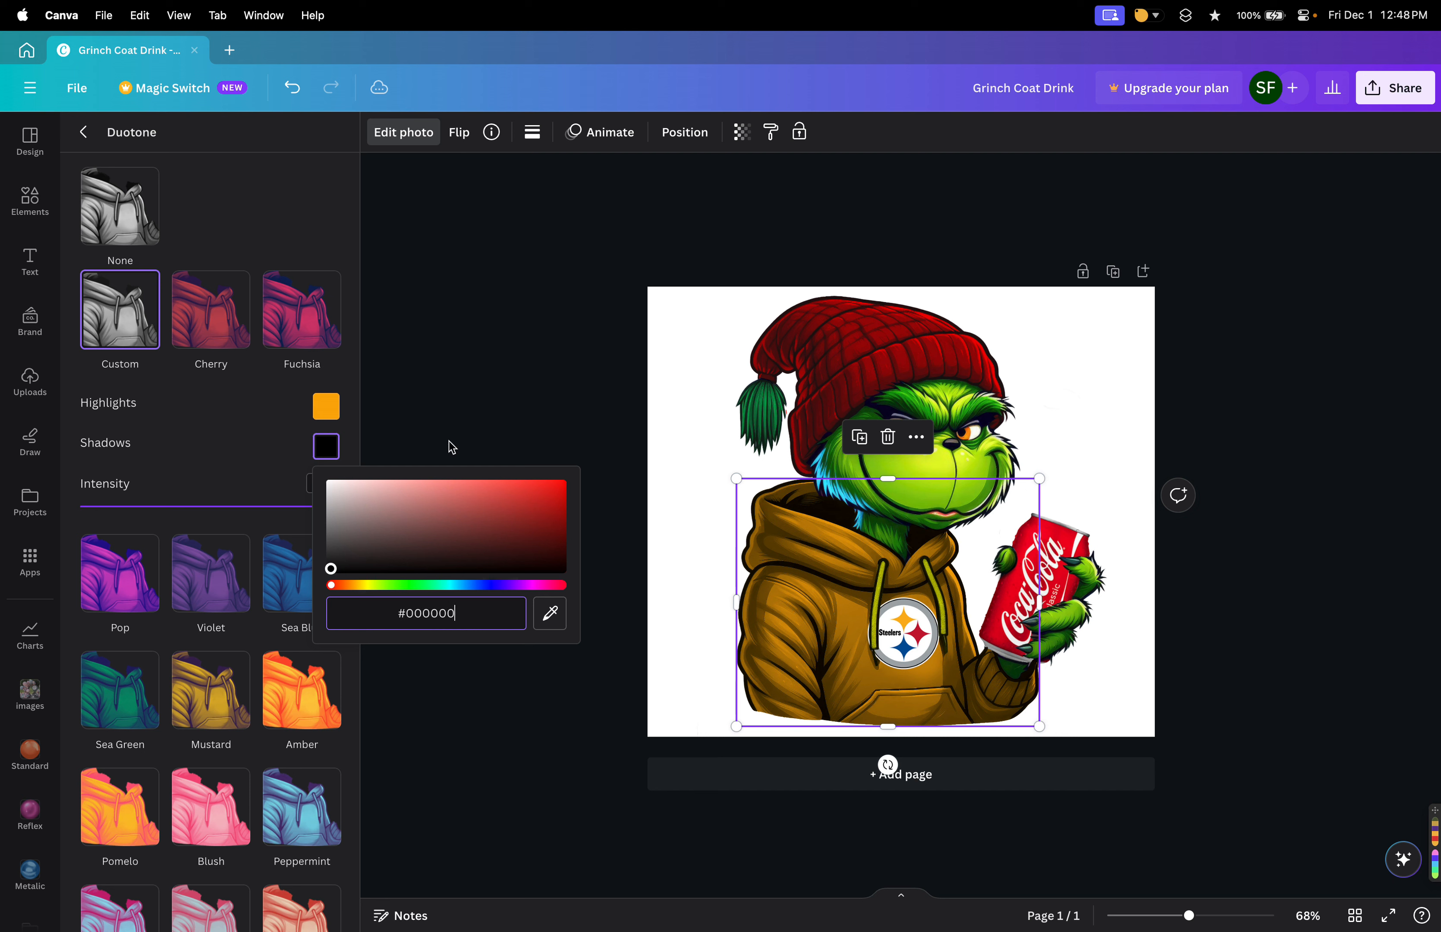
left_click(282, 451)
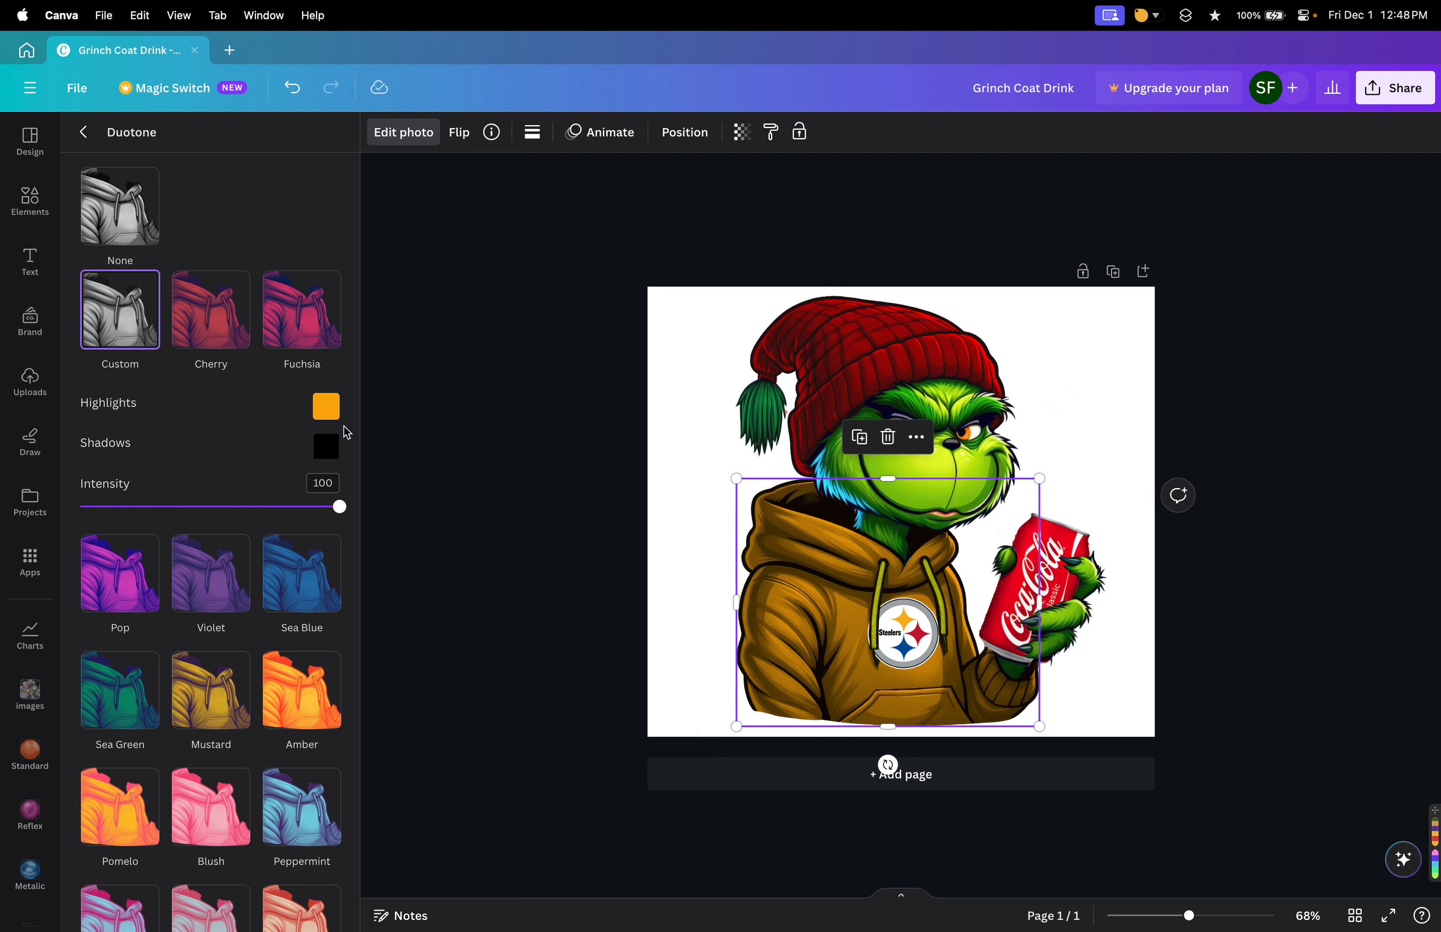
Change the hoodie's Duotone highlights colour to pure red, #FF0000.
left_click(333, 411)
left_click_drag(539, 545, 330, 547)
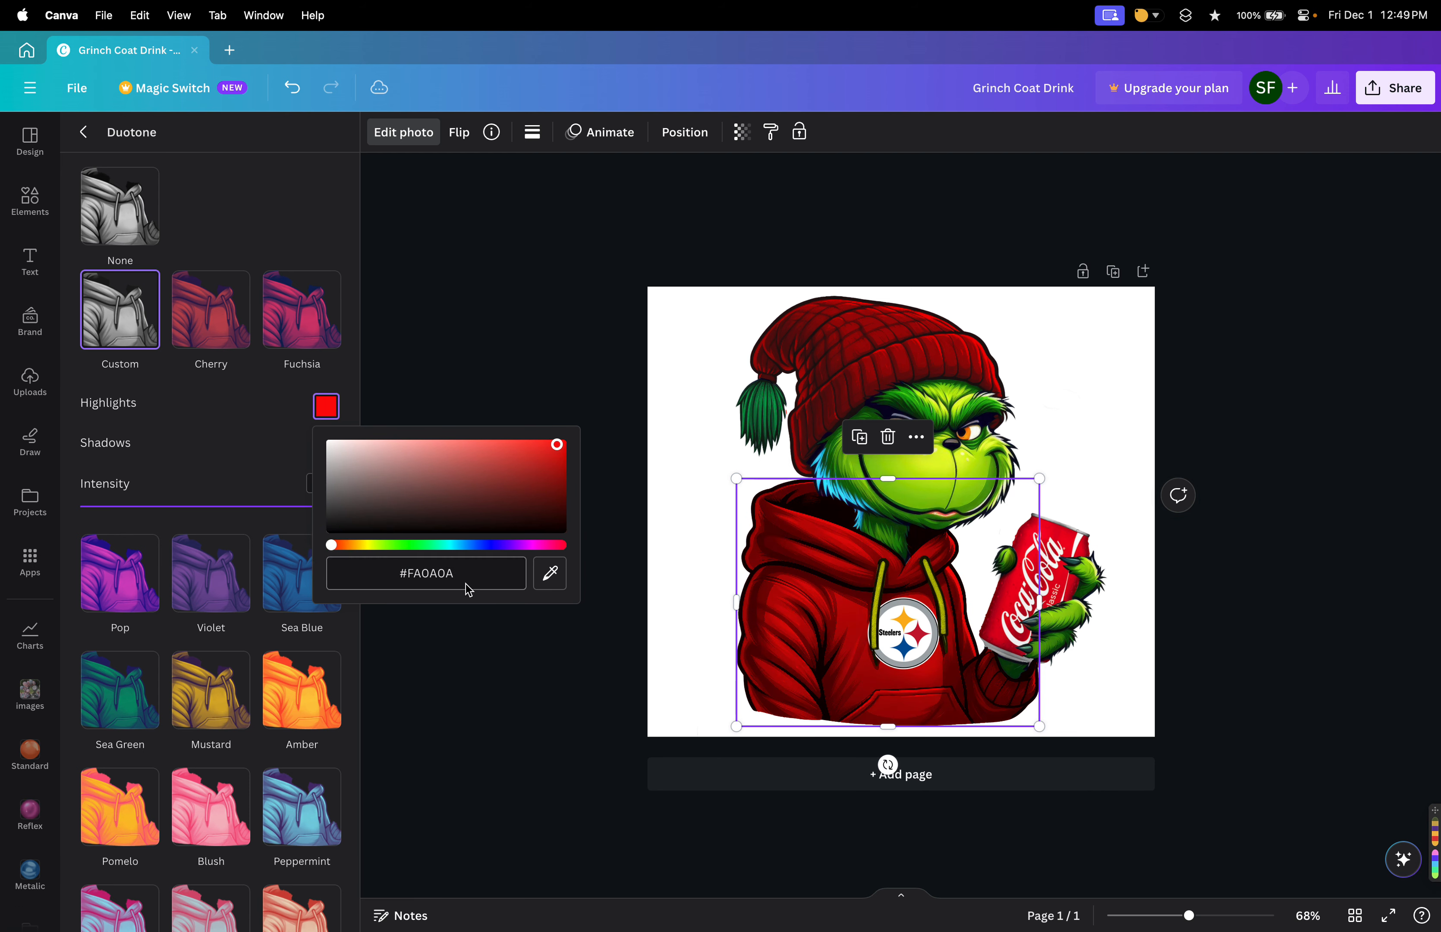
left_click_drag(558, 460, 617, 382)
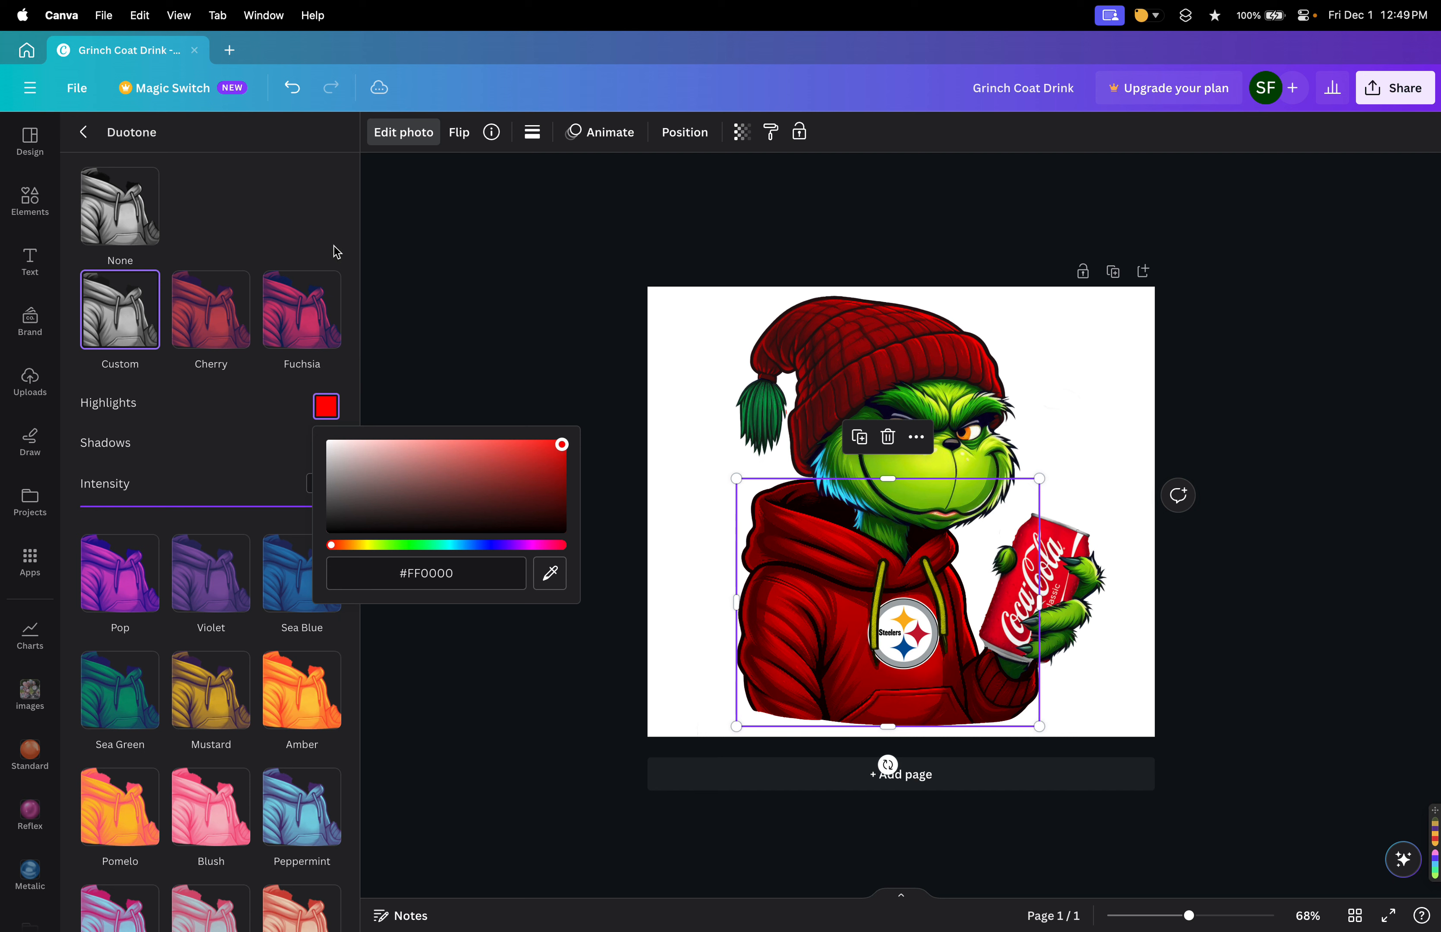
left_click(330, 202)
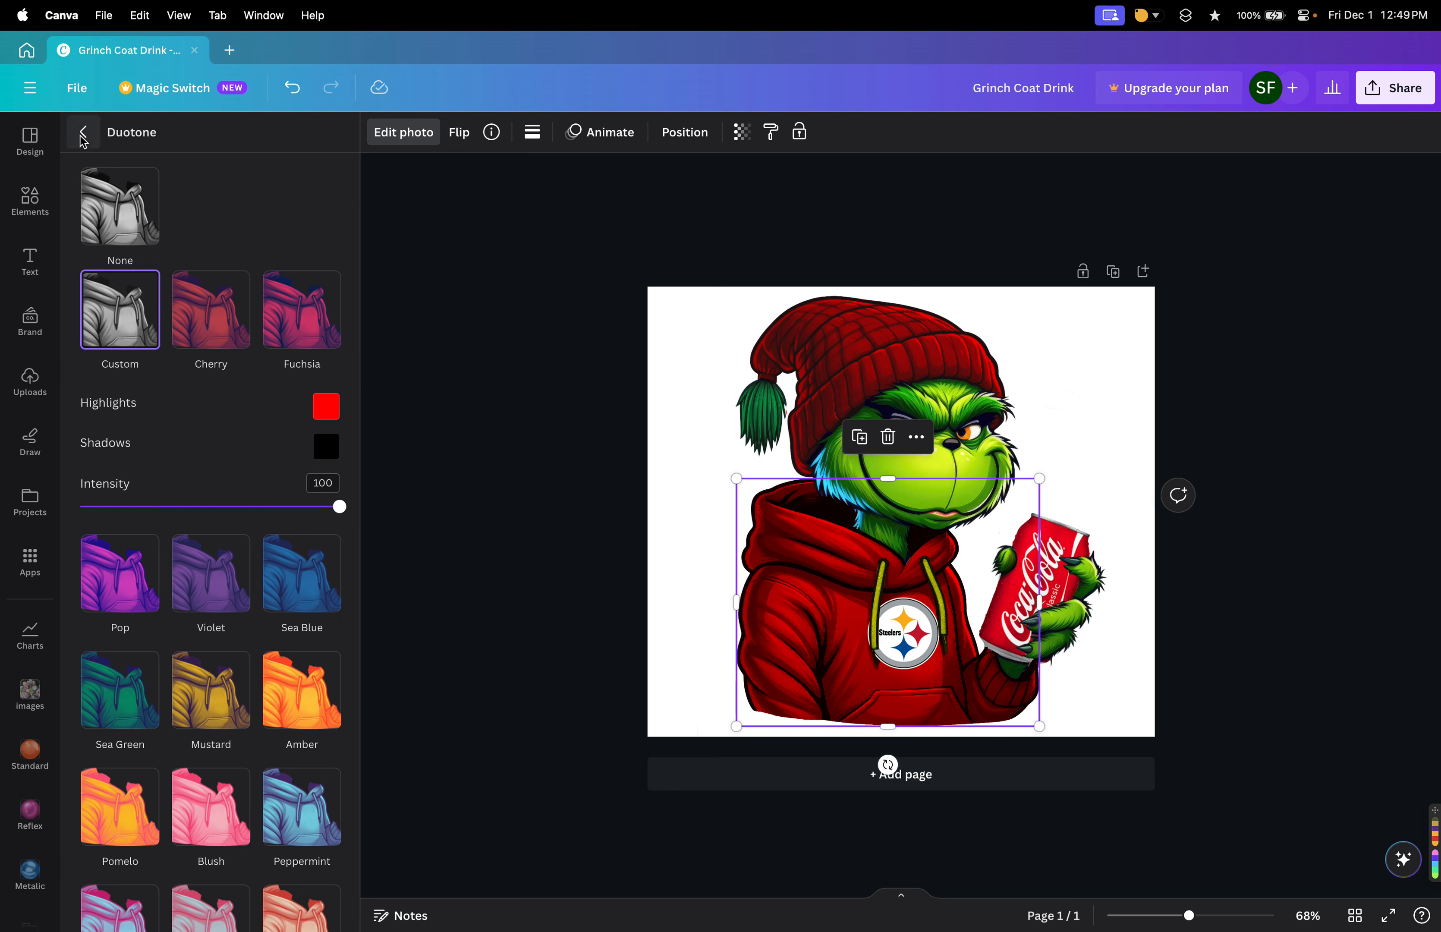
Lock the recoloured hoodie layer in place.
left_click(685, 133)
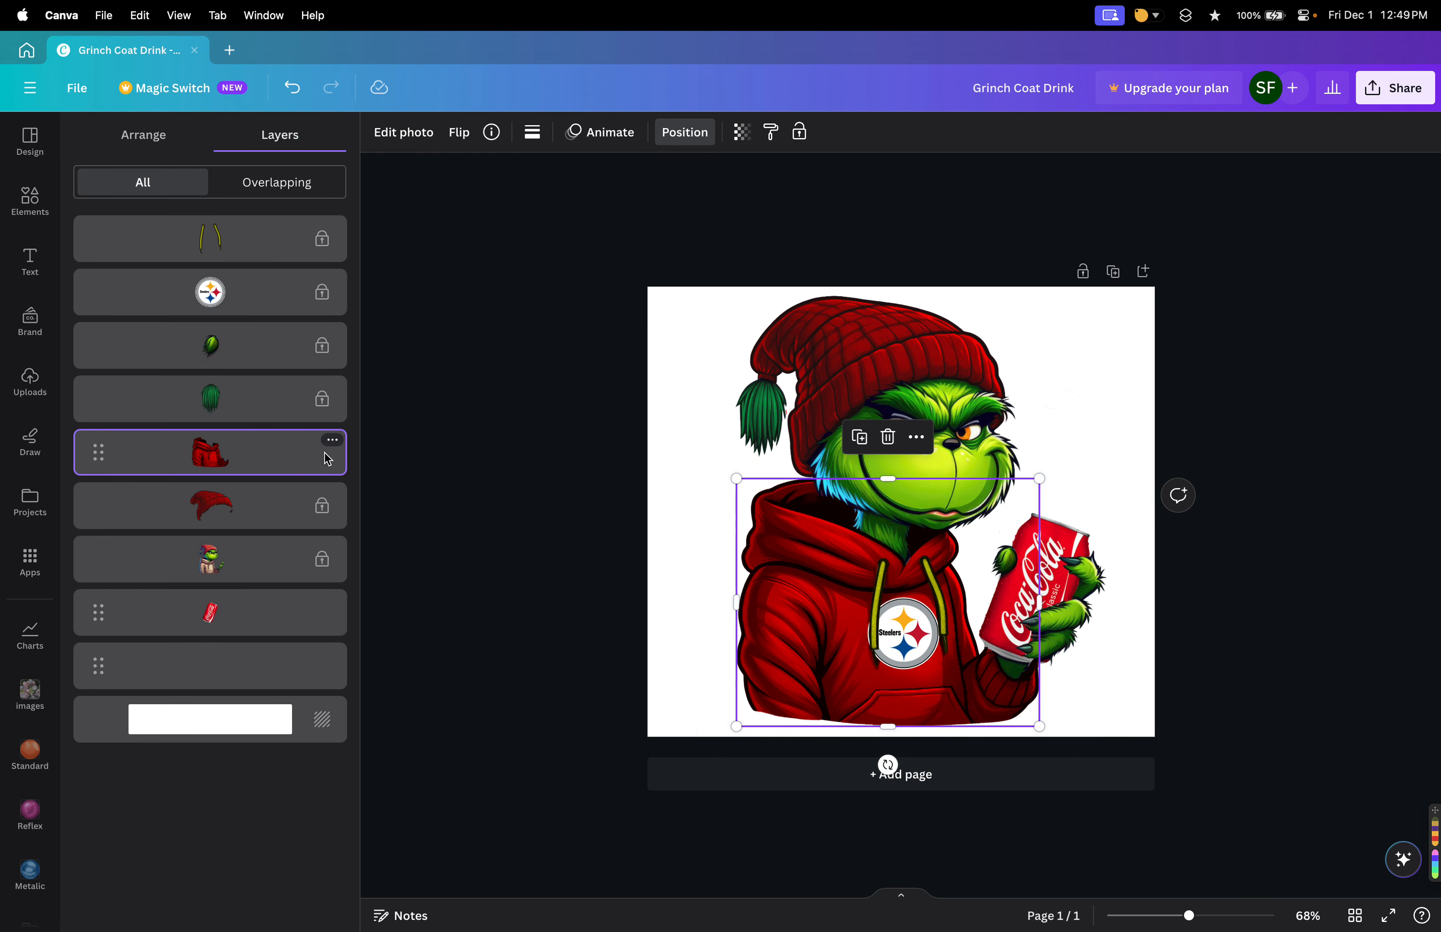
right_click(335, 443)
left_click(361, 454)
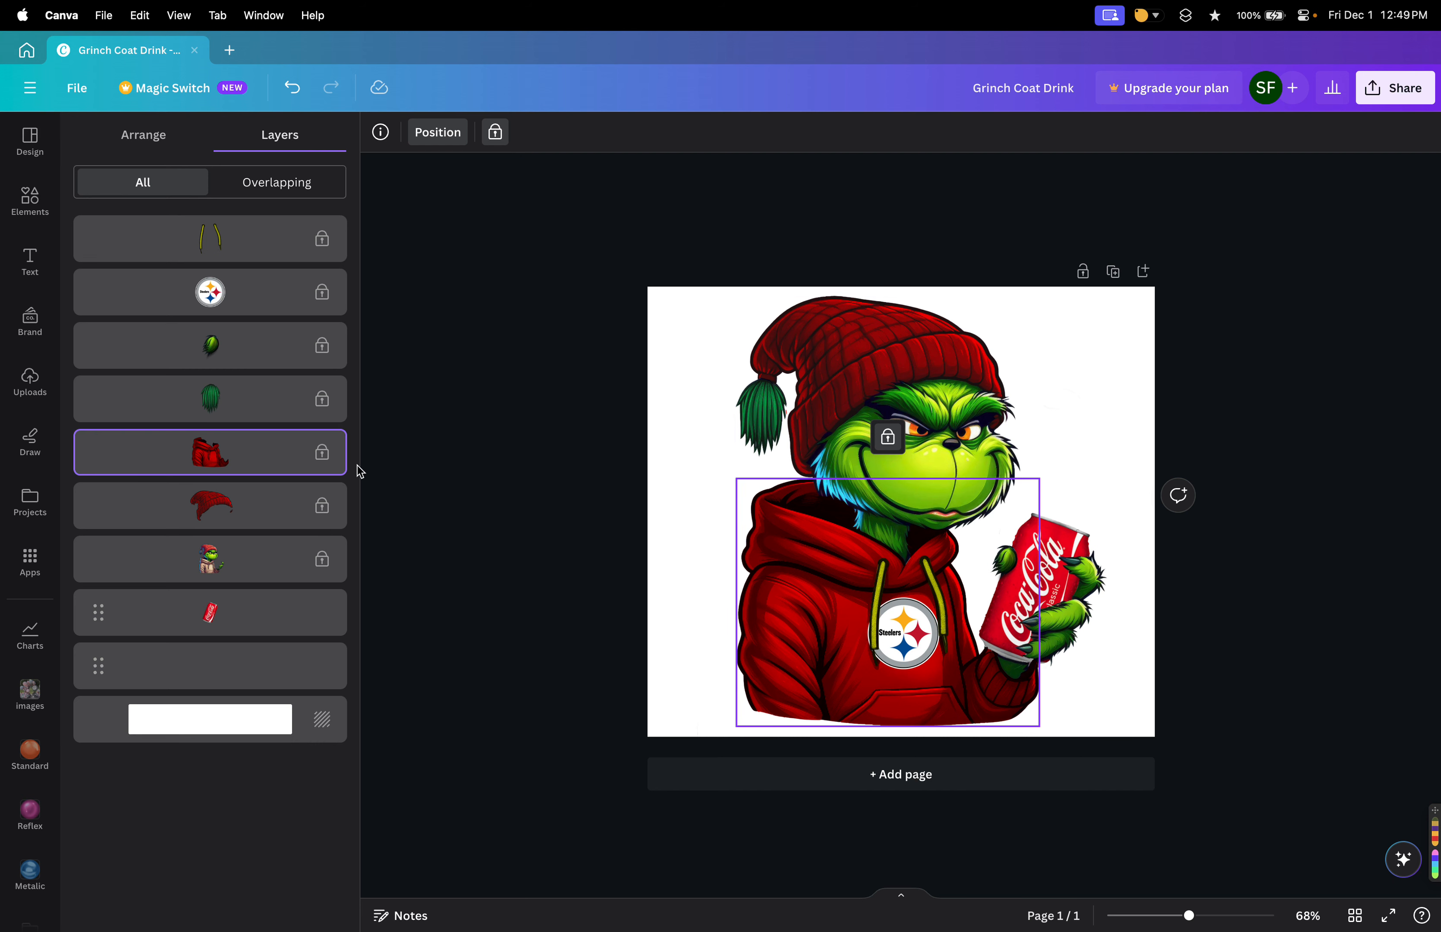
Unlock the knit hat layer and set its Duotone highlights colour to amber, #FFBF00.
left_click(276, 506)
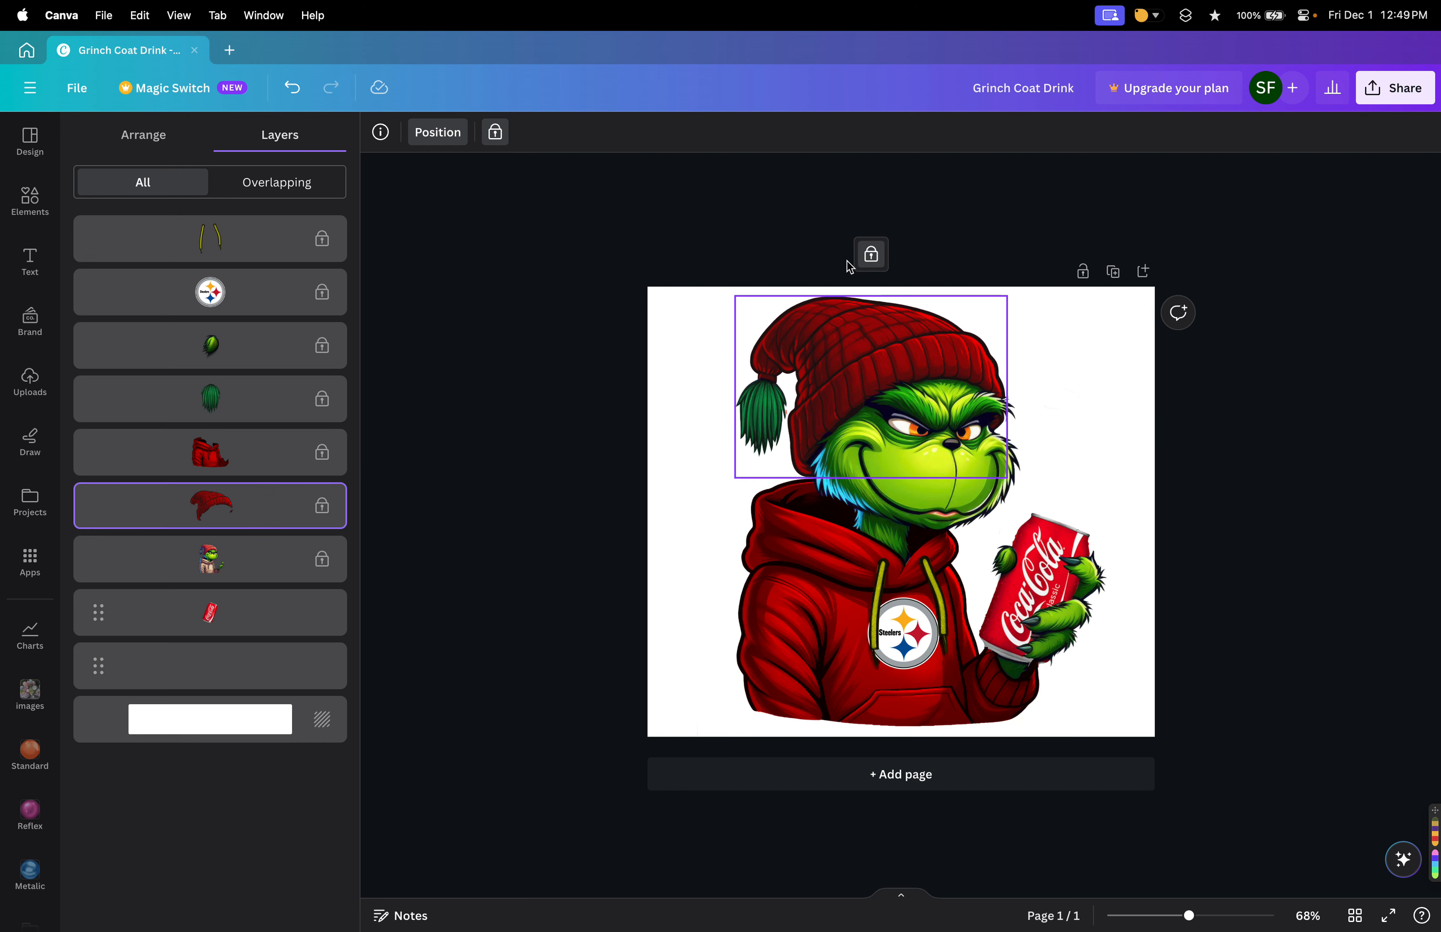
left_click(872, 259)
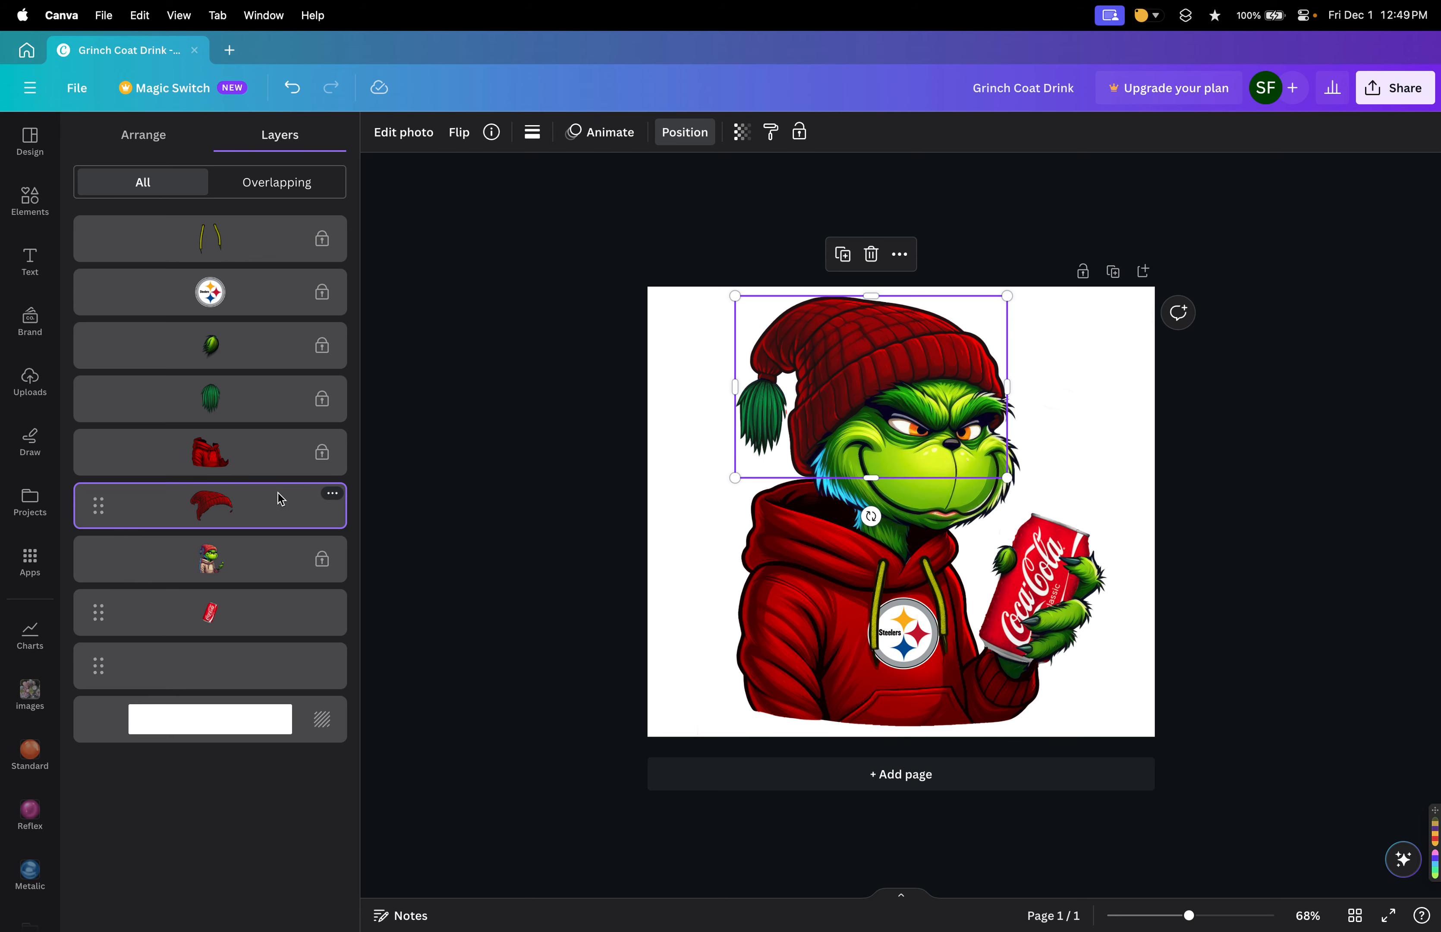
left_click(402, 133)
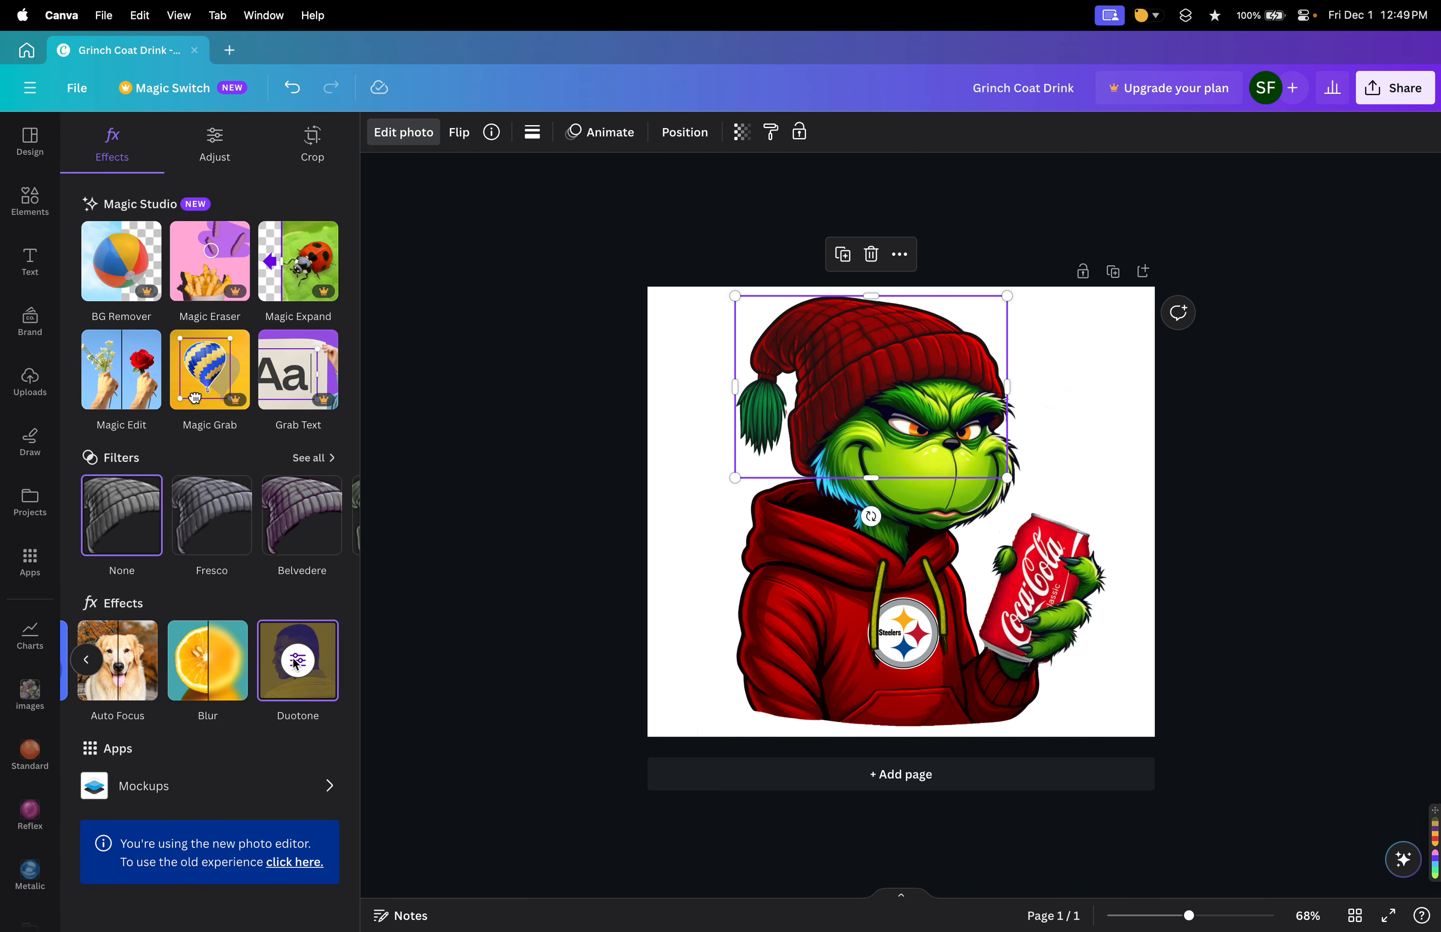
left_click(296, 664)
left_click(326, 406)
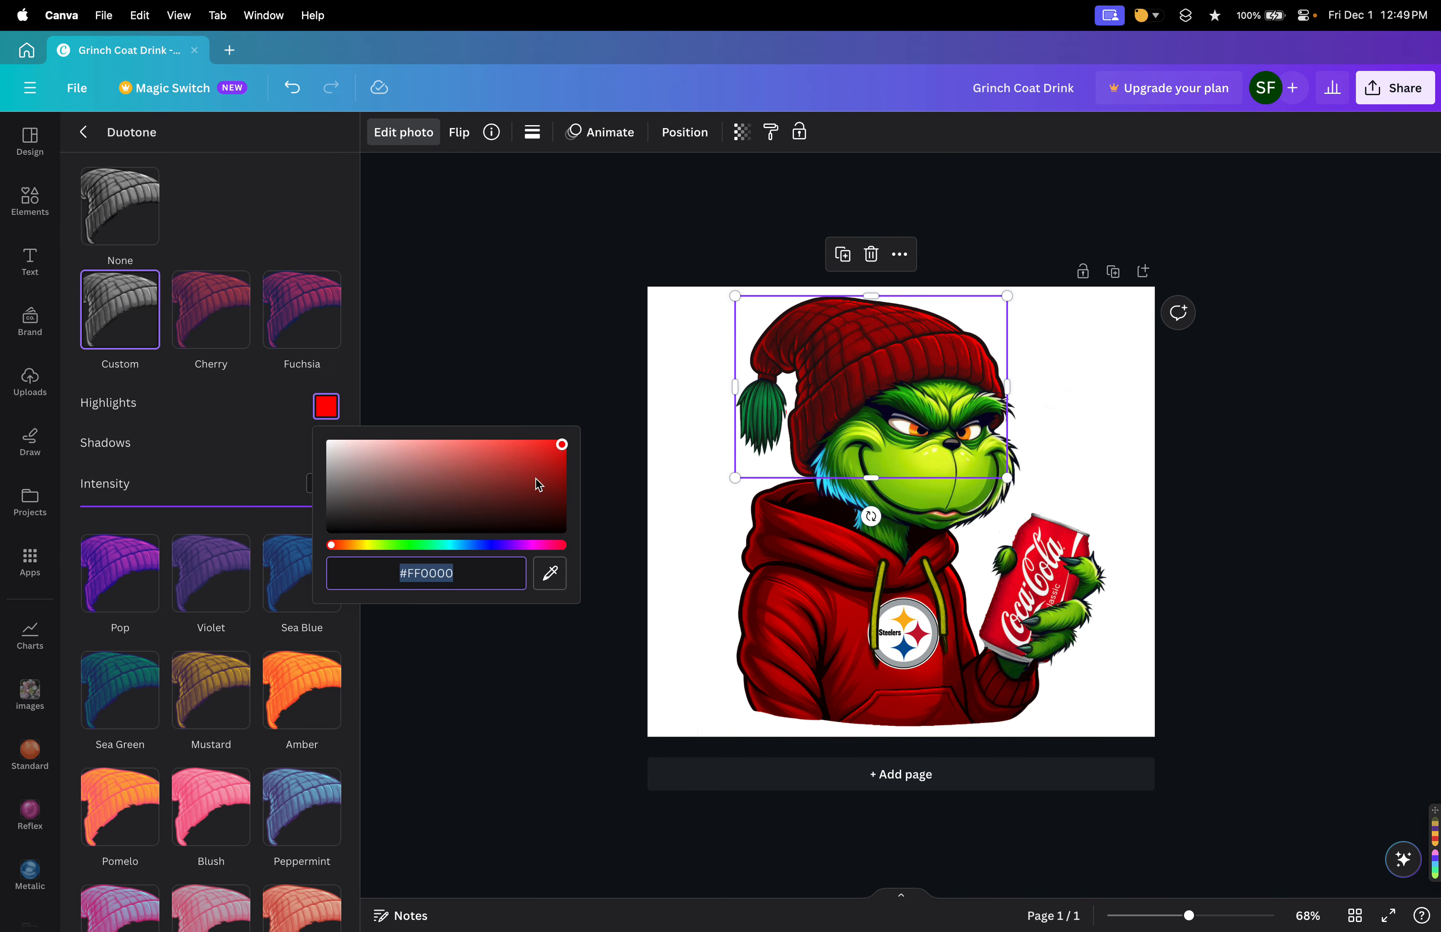
left_click(361, 542)
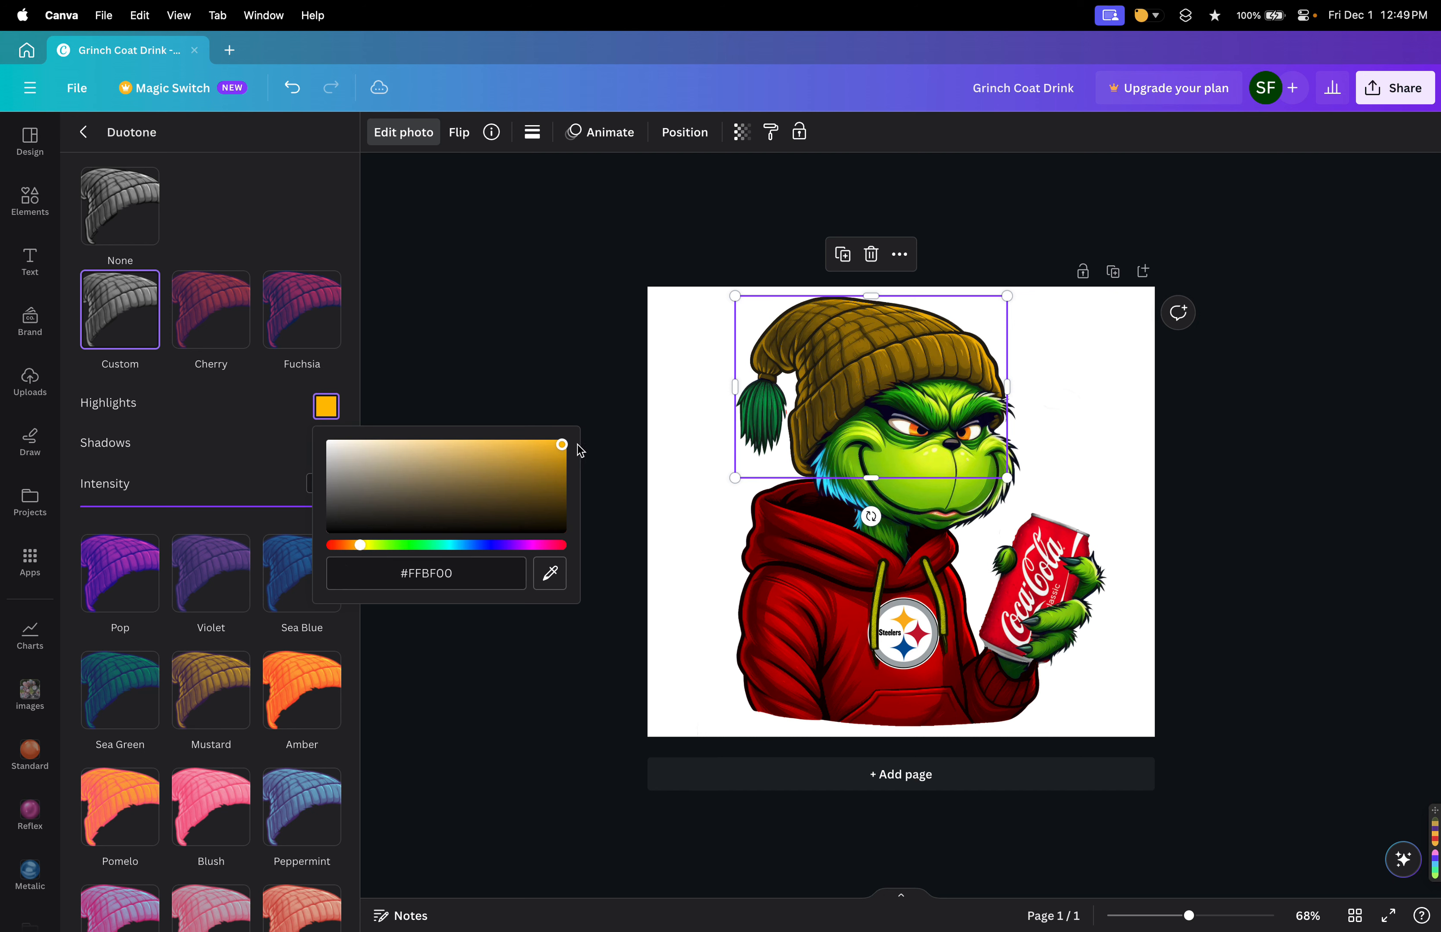
left_click(587, 417)
left_click_drag(359, 540, 360, 539)
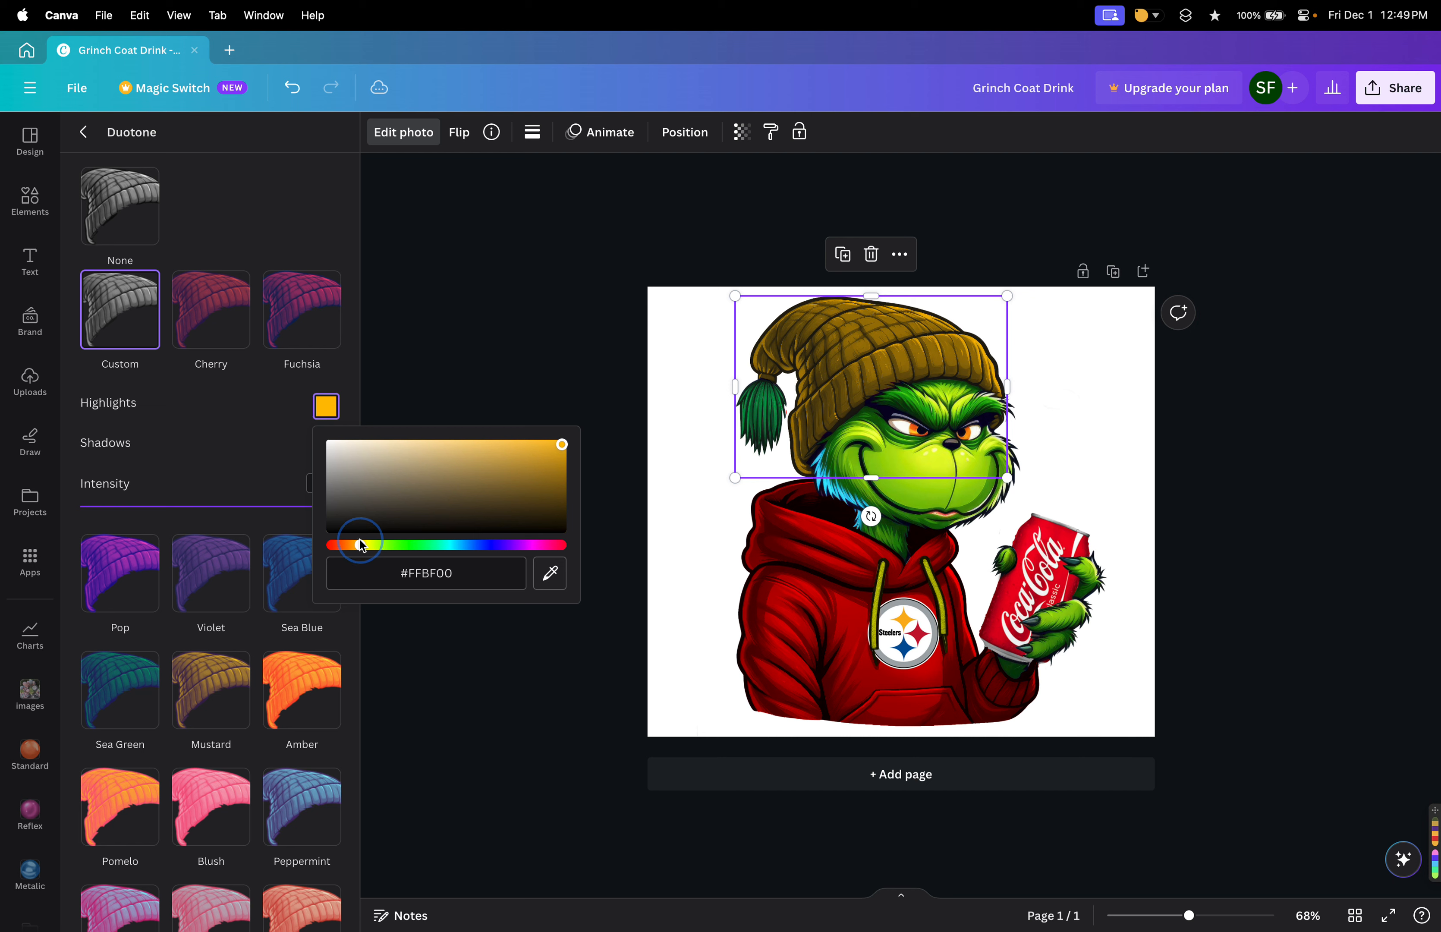
left_click(430, 357)
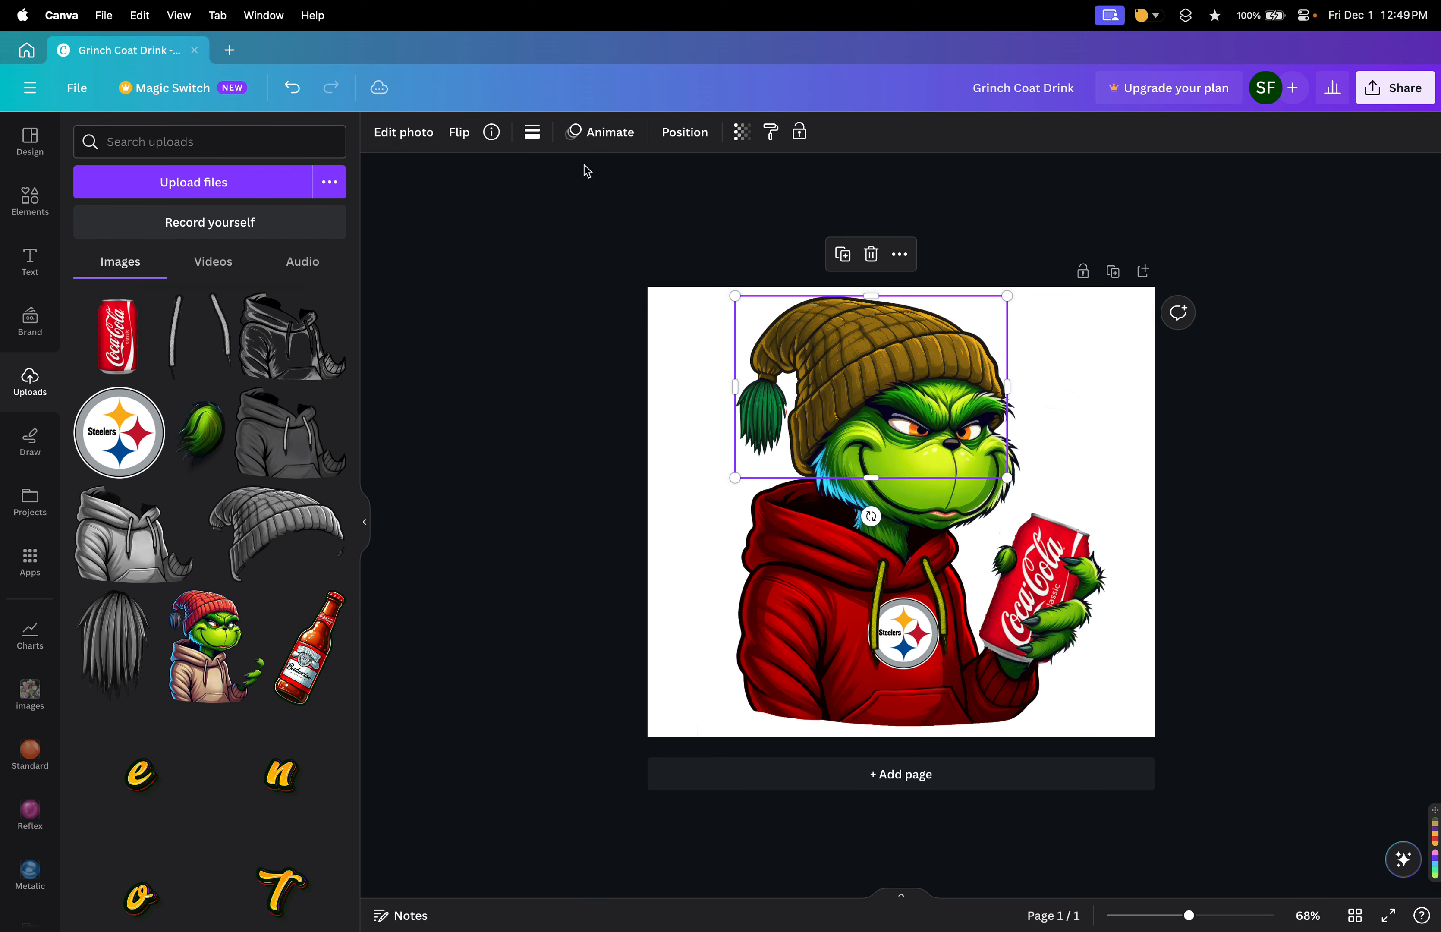
Lock the recoloured hat layer in place.
left_click(684, 132)
left_click(333, 496)
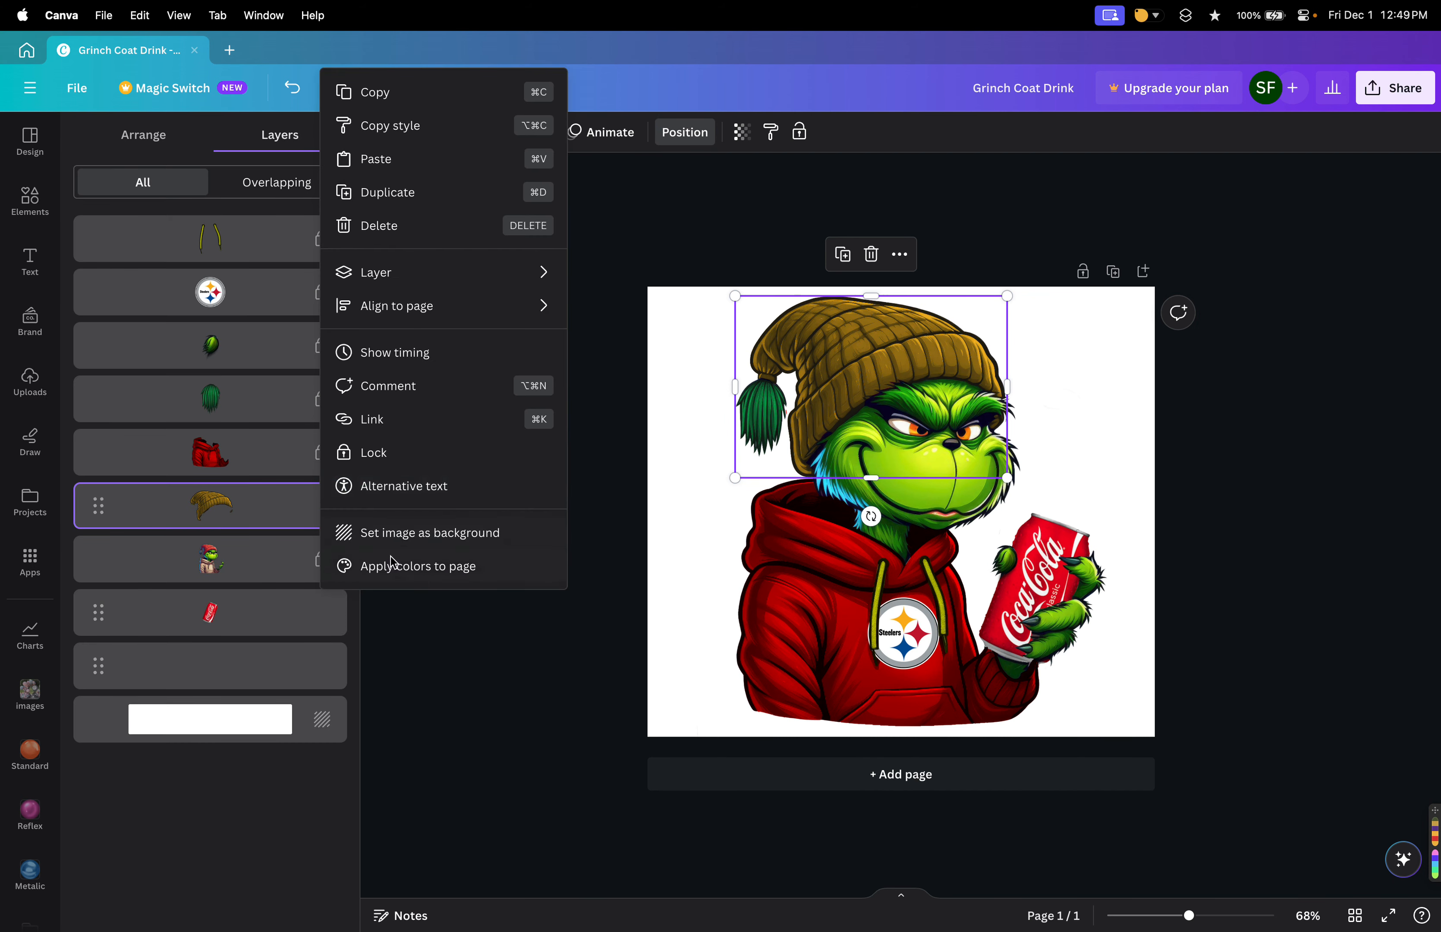
left_click(407, 454)
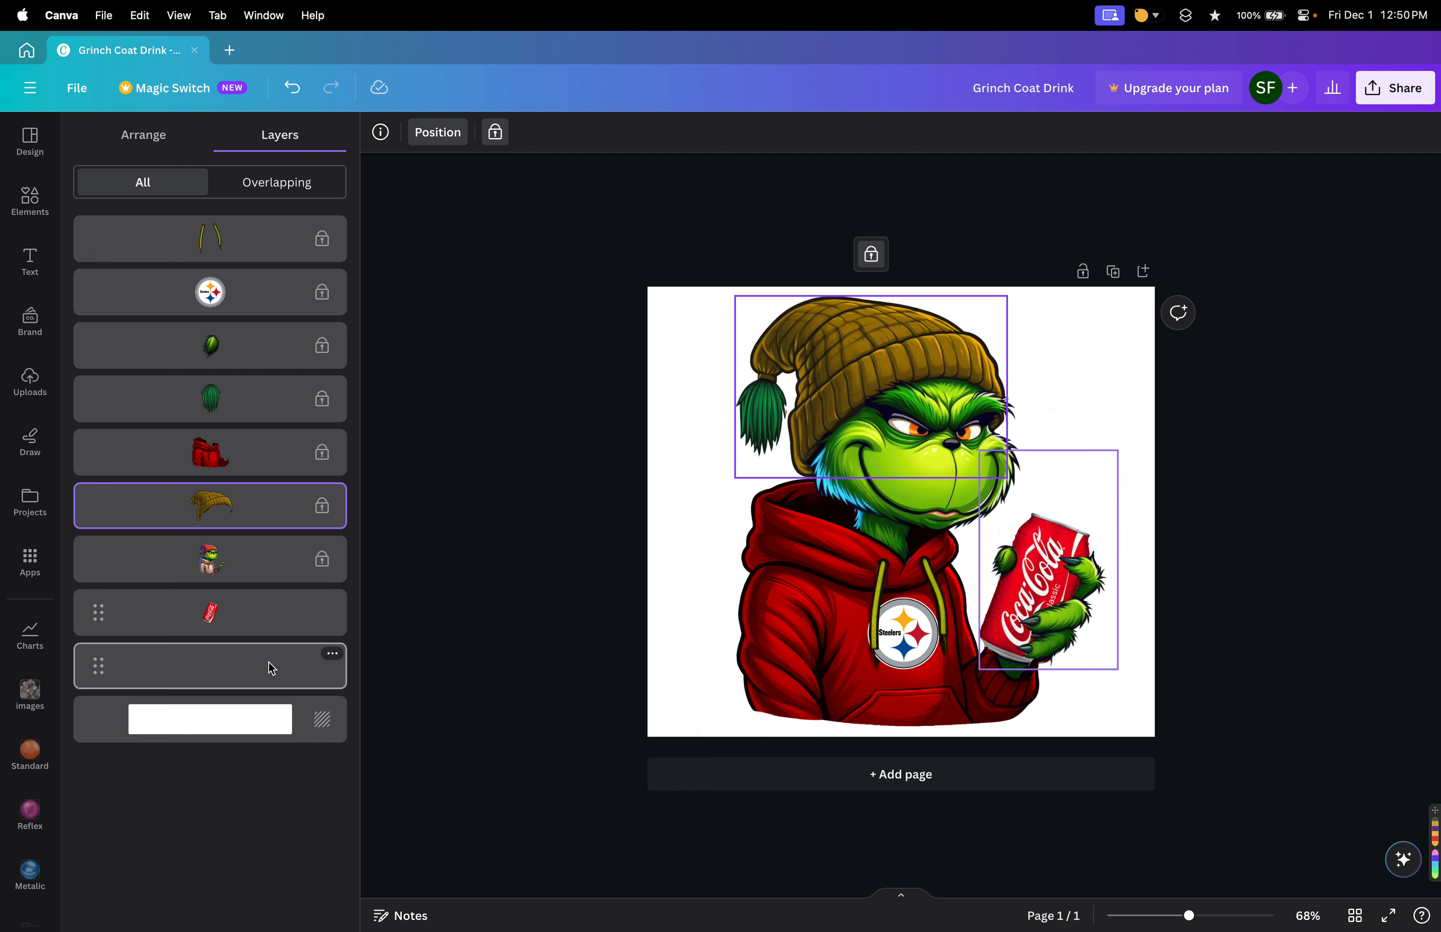
Delete the Coca-Cola can layer from the character's hand.
left_click(330, 601)
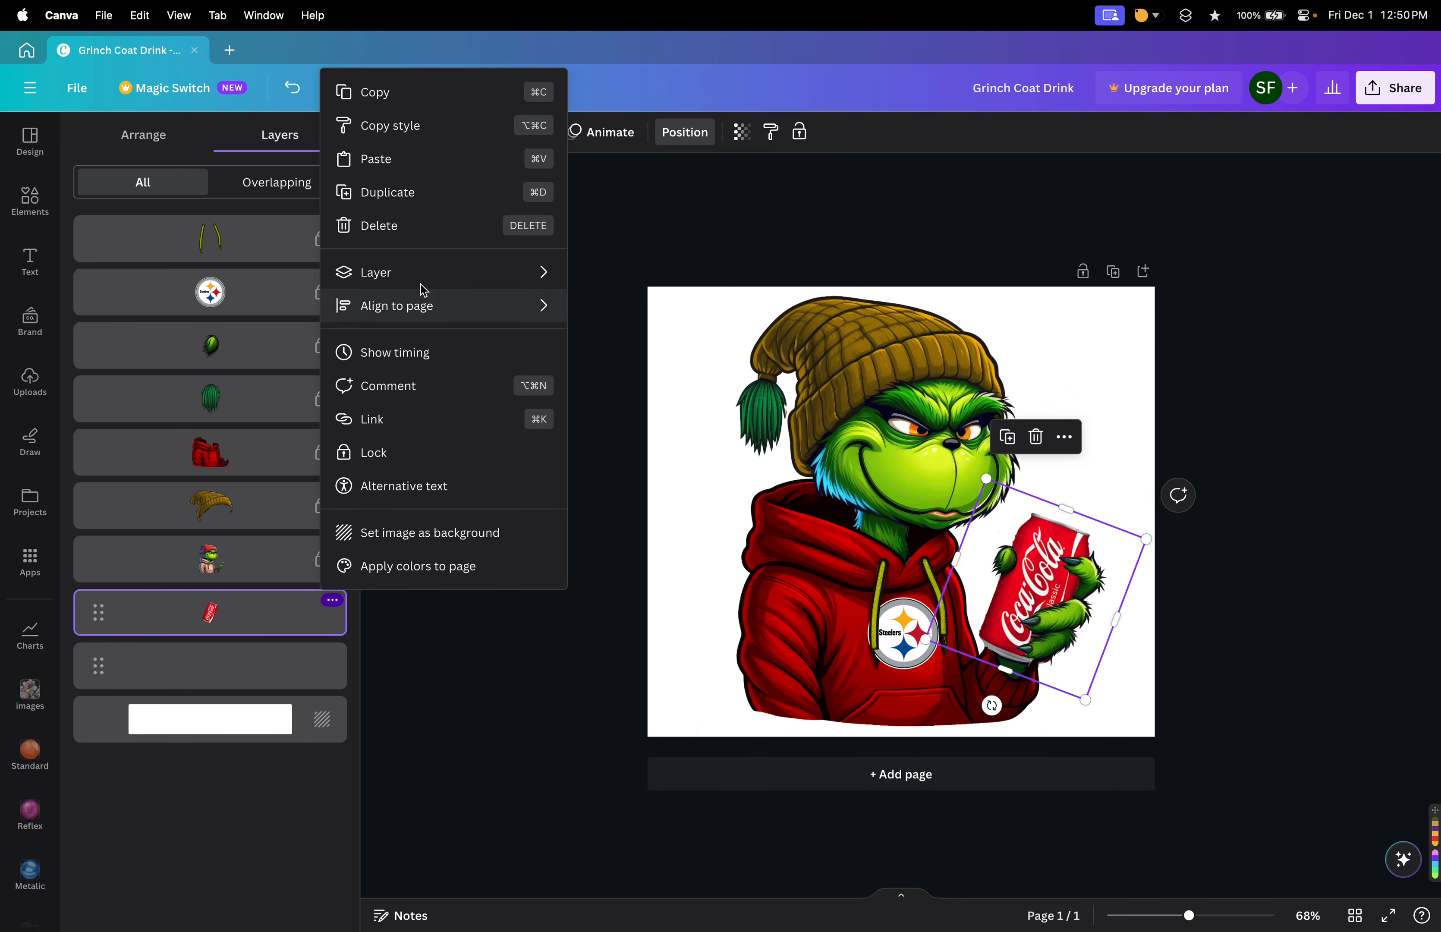
left_click(428, 228)
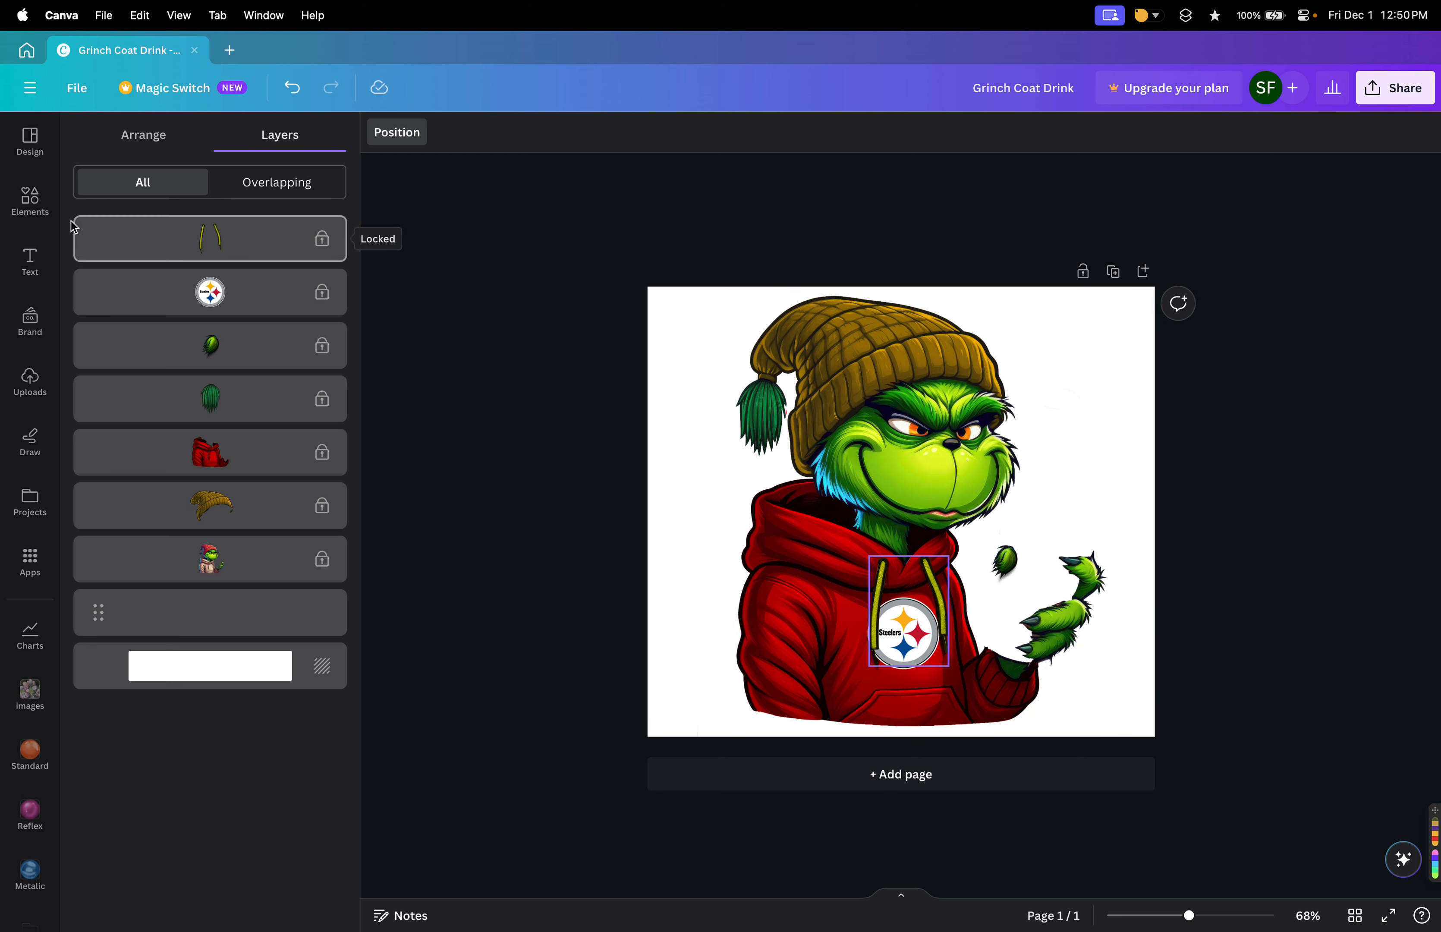
Insert the Coca-Cola can from the uploaded images and move its layer directly beneath the Grinch character layer.
left_click(30, 381)
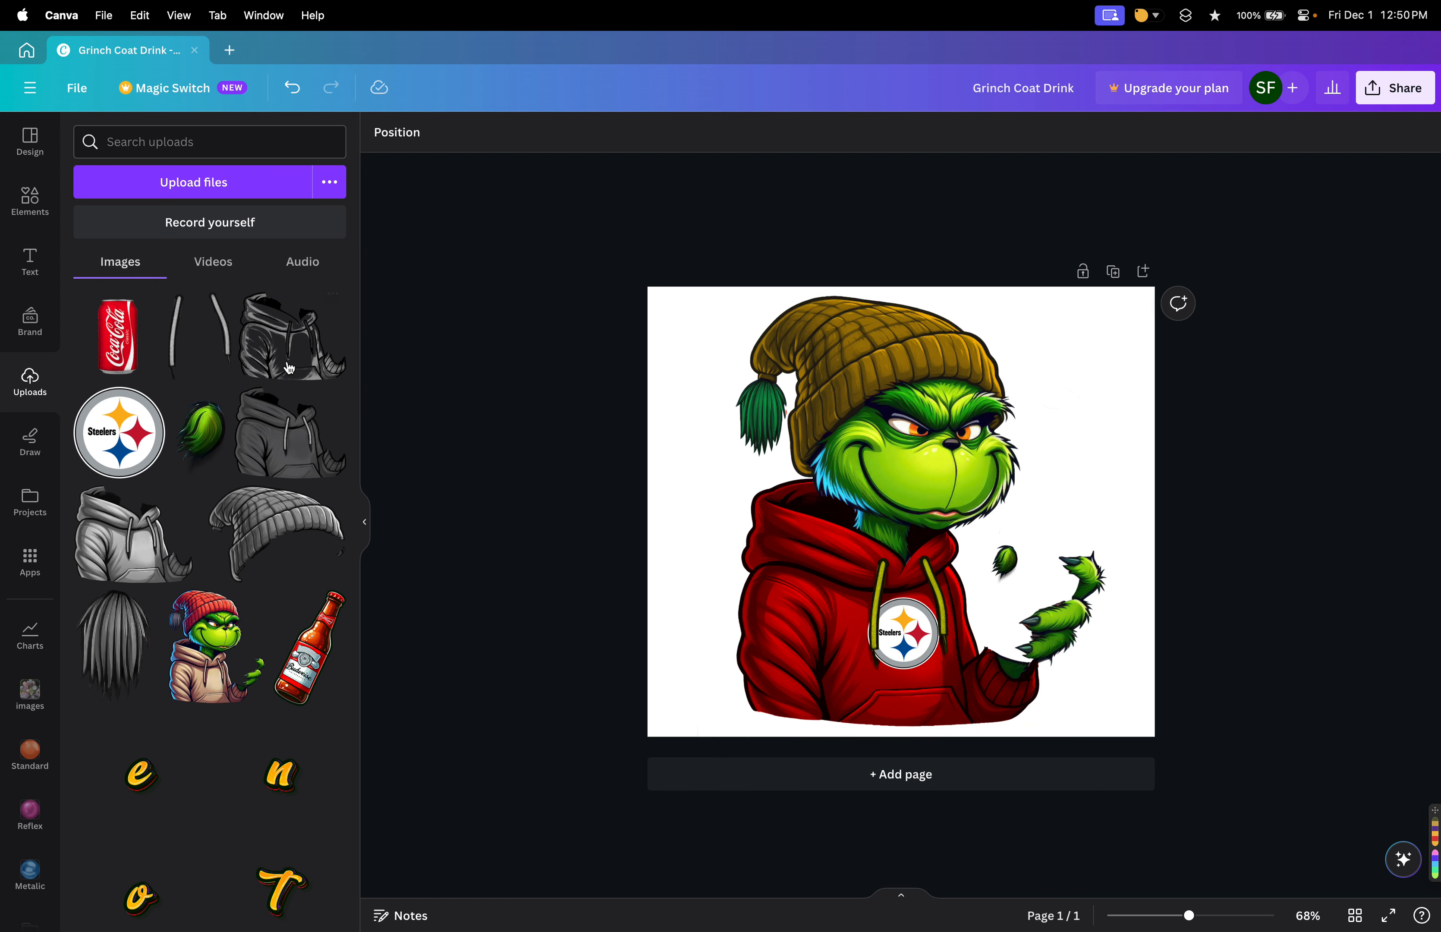
left_click(117, 361)
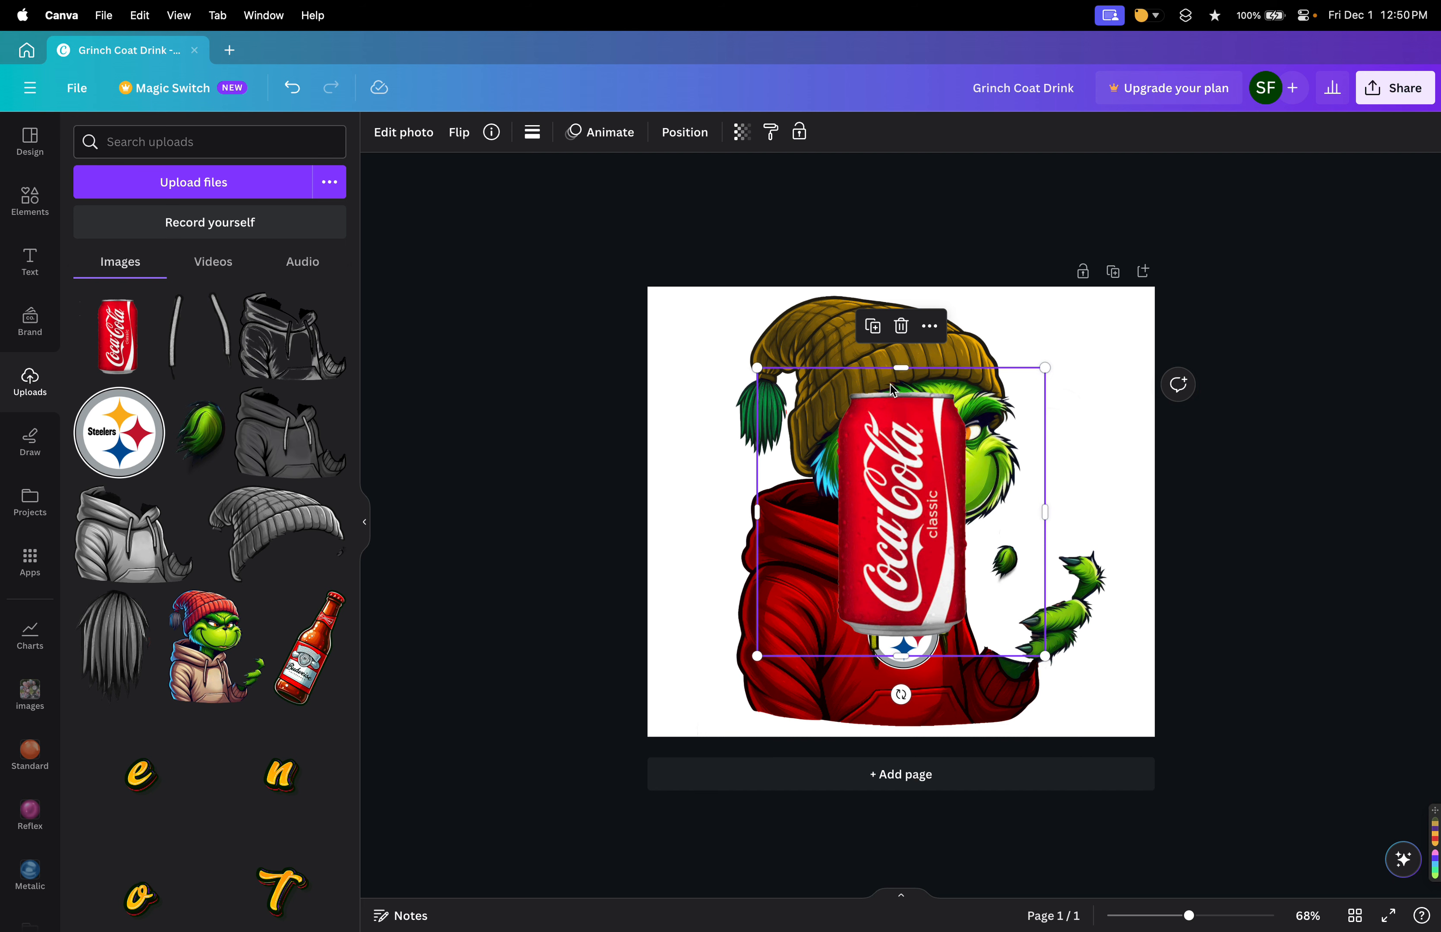
left_click(683, 140)
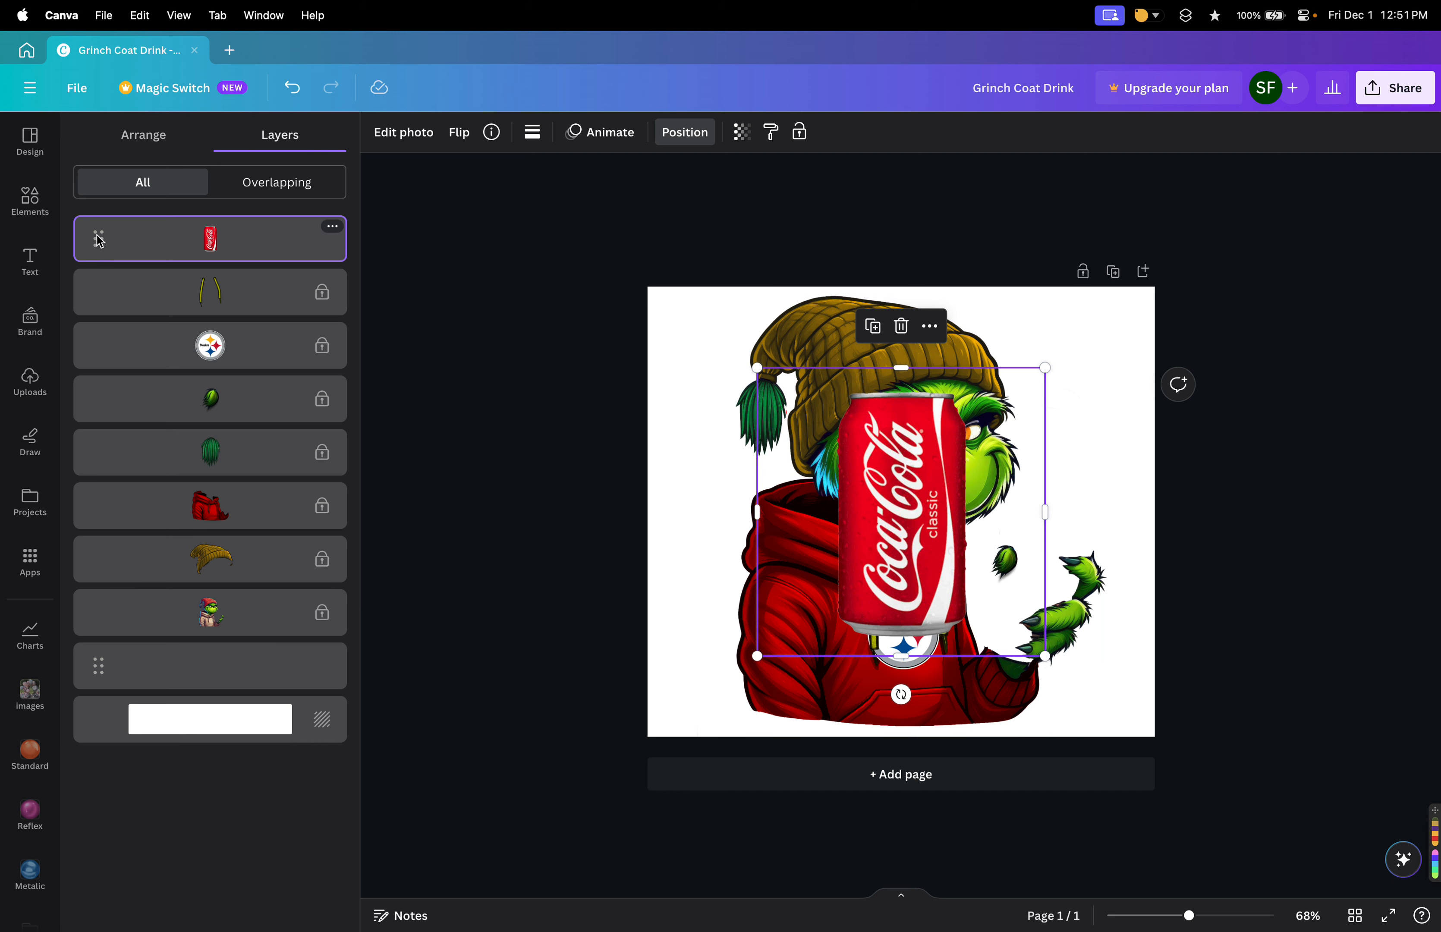
left_click_drag(101, 242, 103, 634)
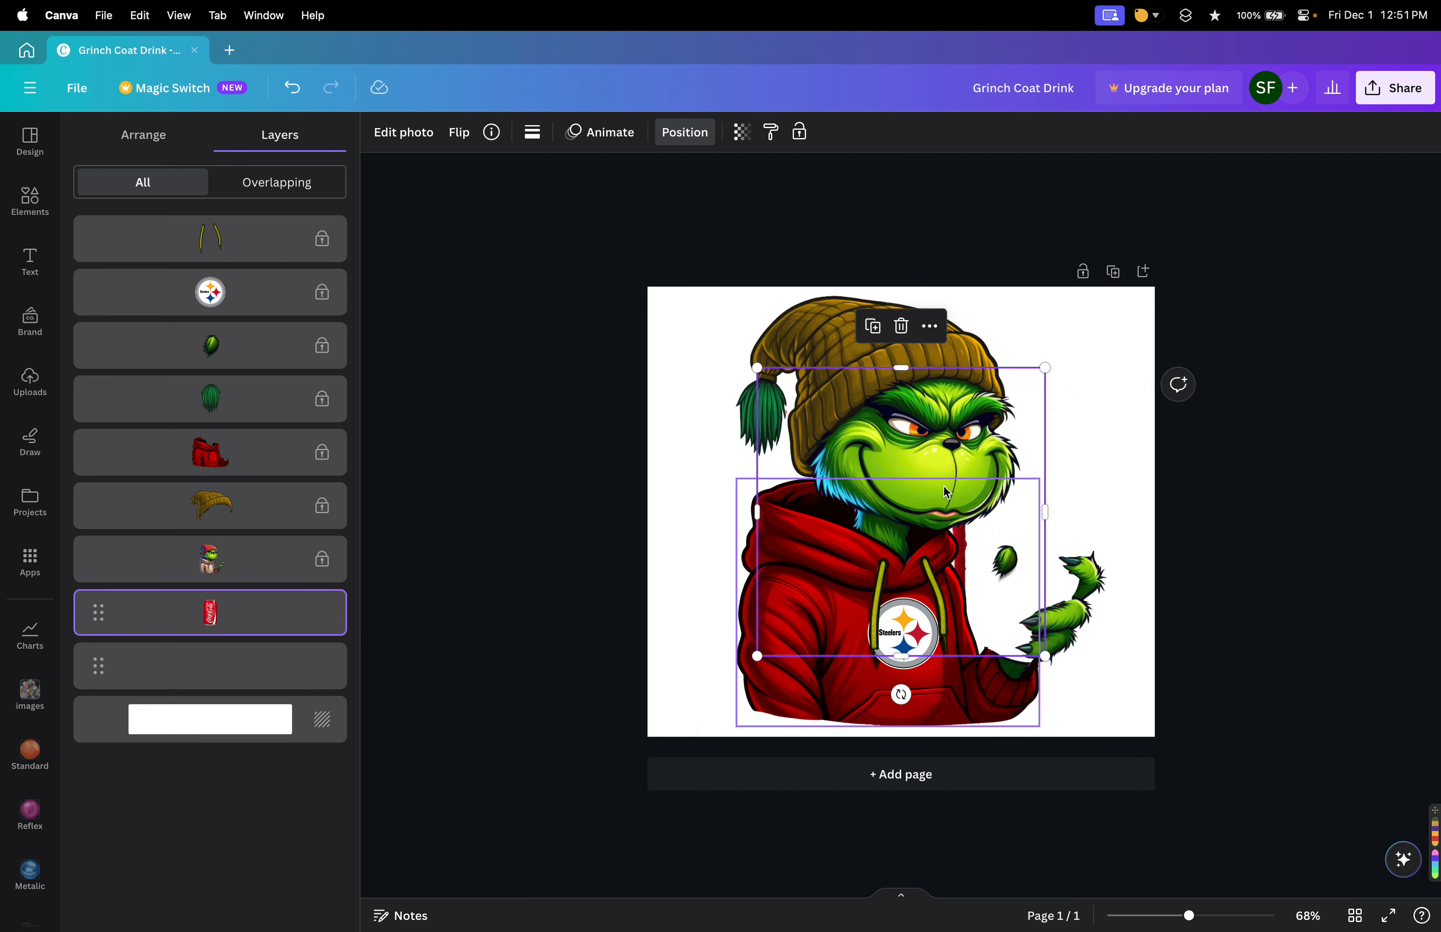
Scale down the Coca-Cola can and tilt it clockwise so it sits inside the Grinch's gripping hand.
left_click_drag(1012, 370, 1082, 382)
key("super+z")
left_click_drag(937, 556, 1053, 585)
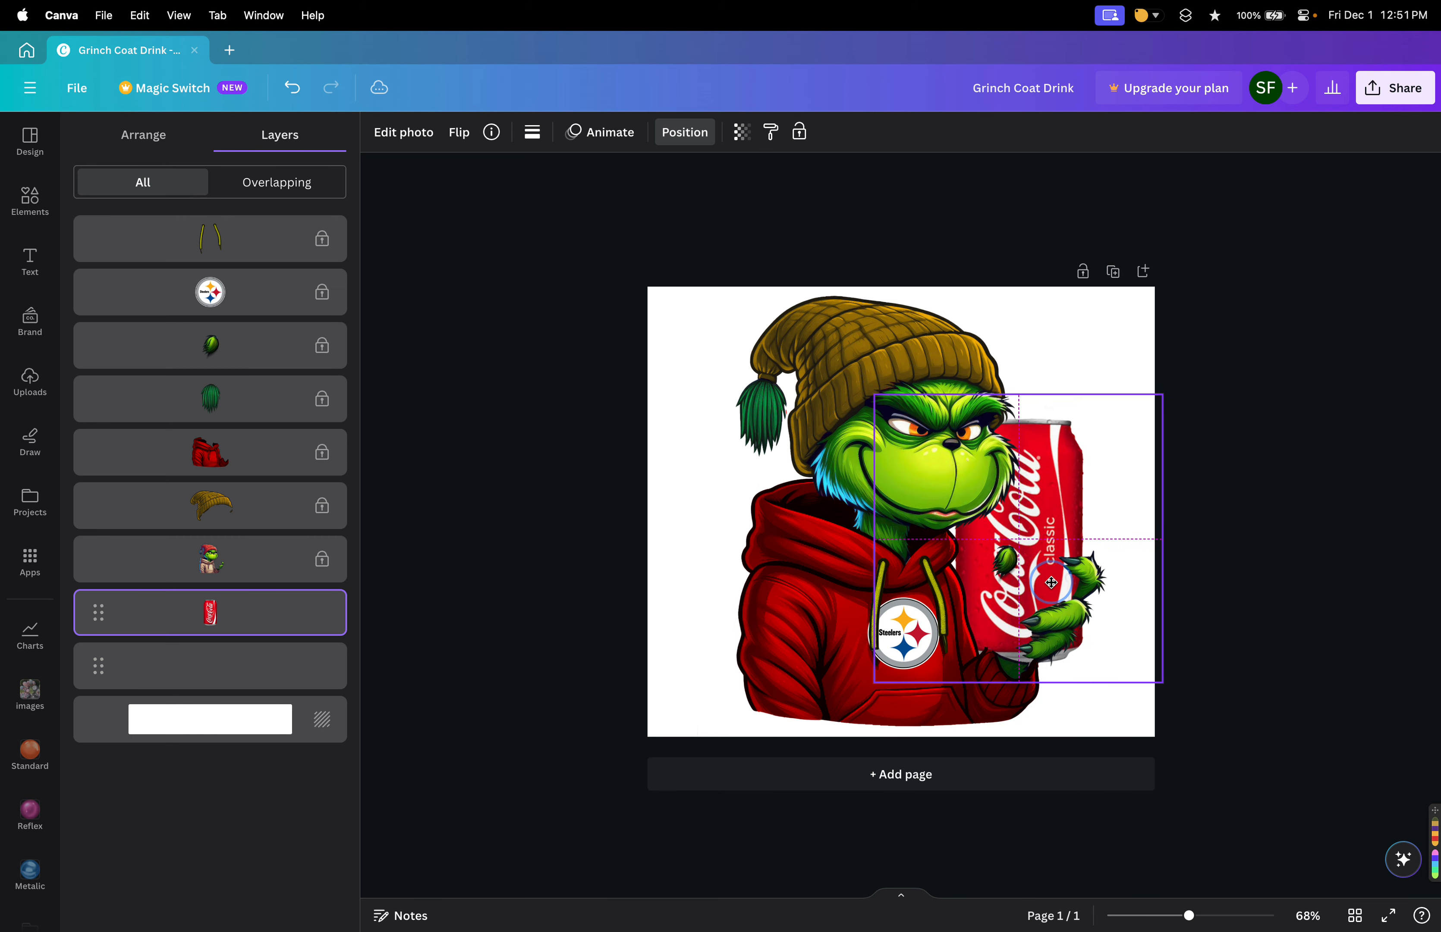
left_click_drag(1164, 398, 1069, 508)
left_click_drag(977, 557, 1044, 537)
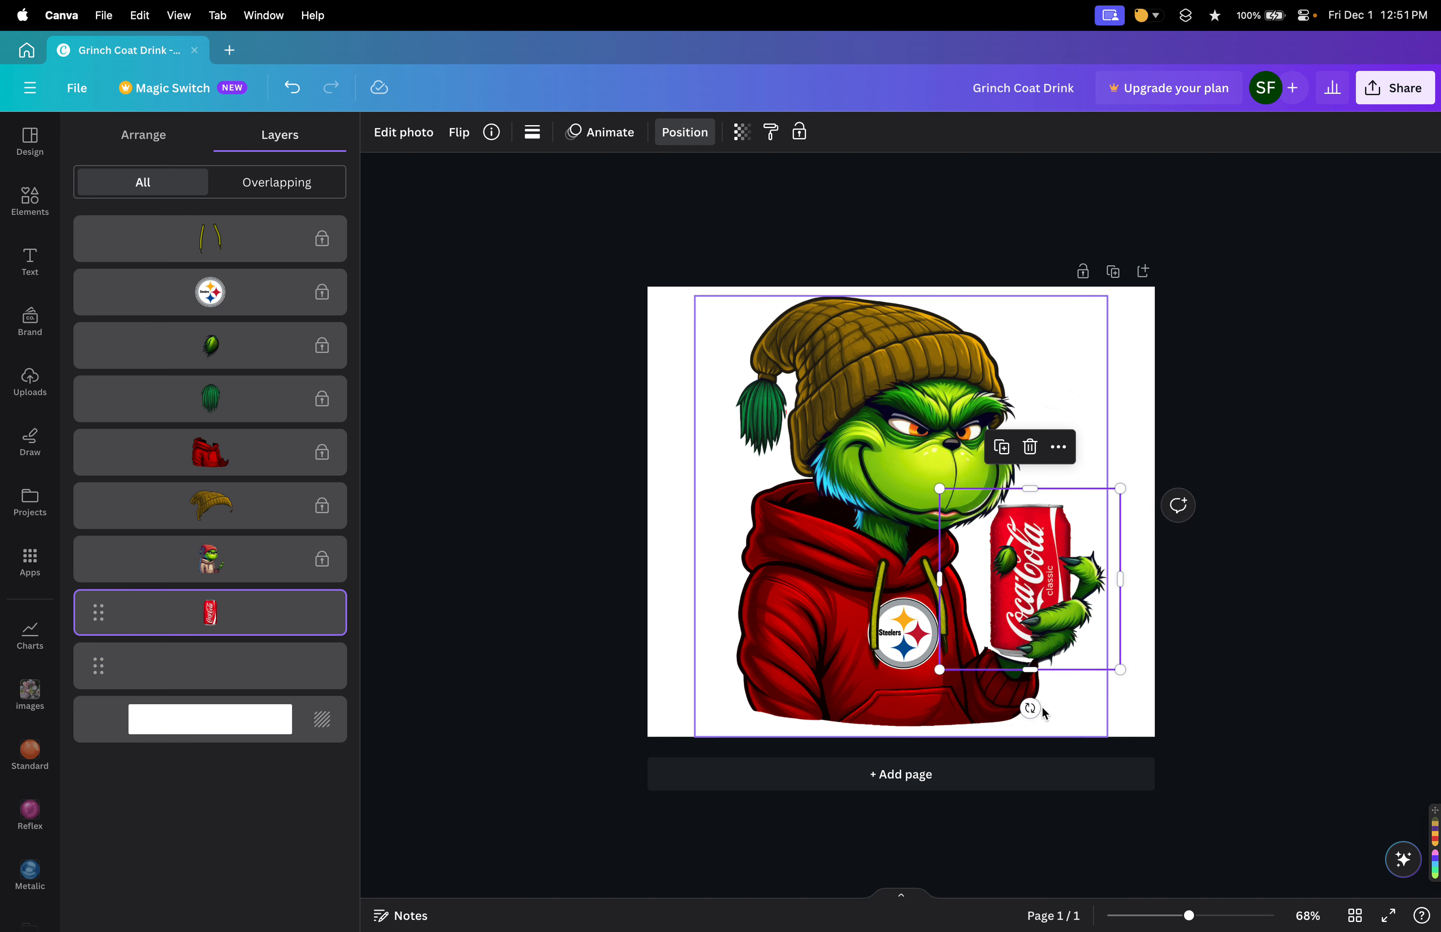
left_click_drag(1032, 716, 971, 703)
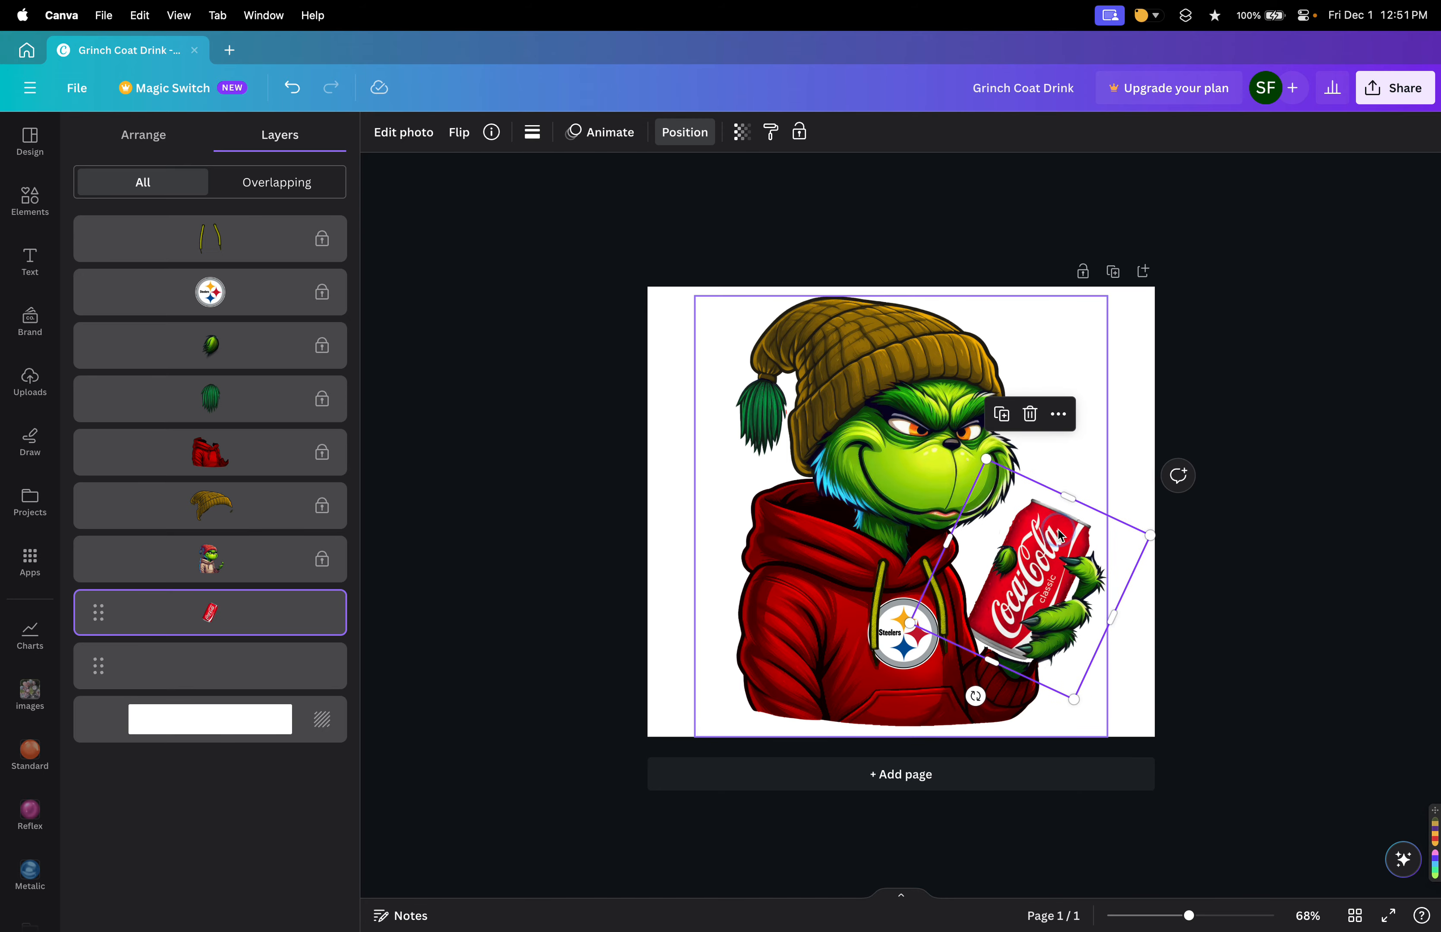
scroll(1063, 538, "up", 5)
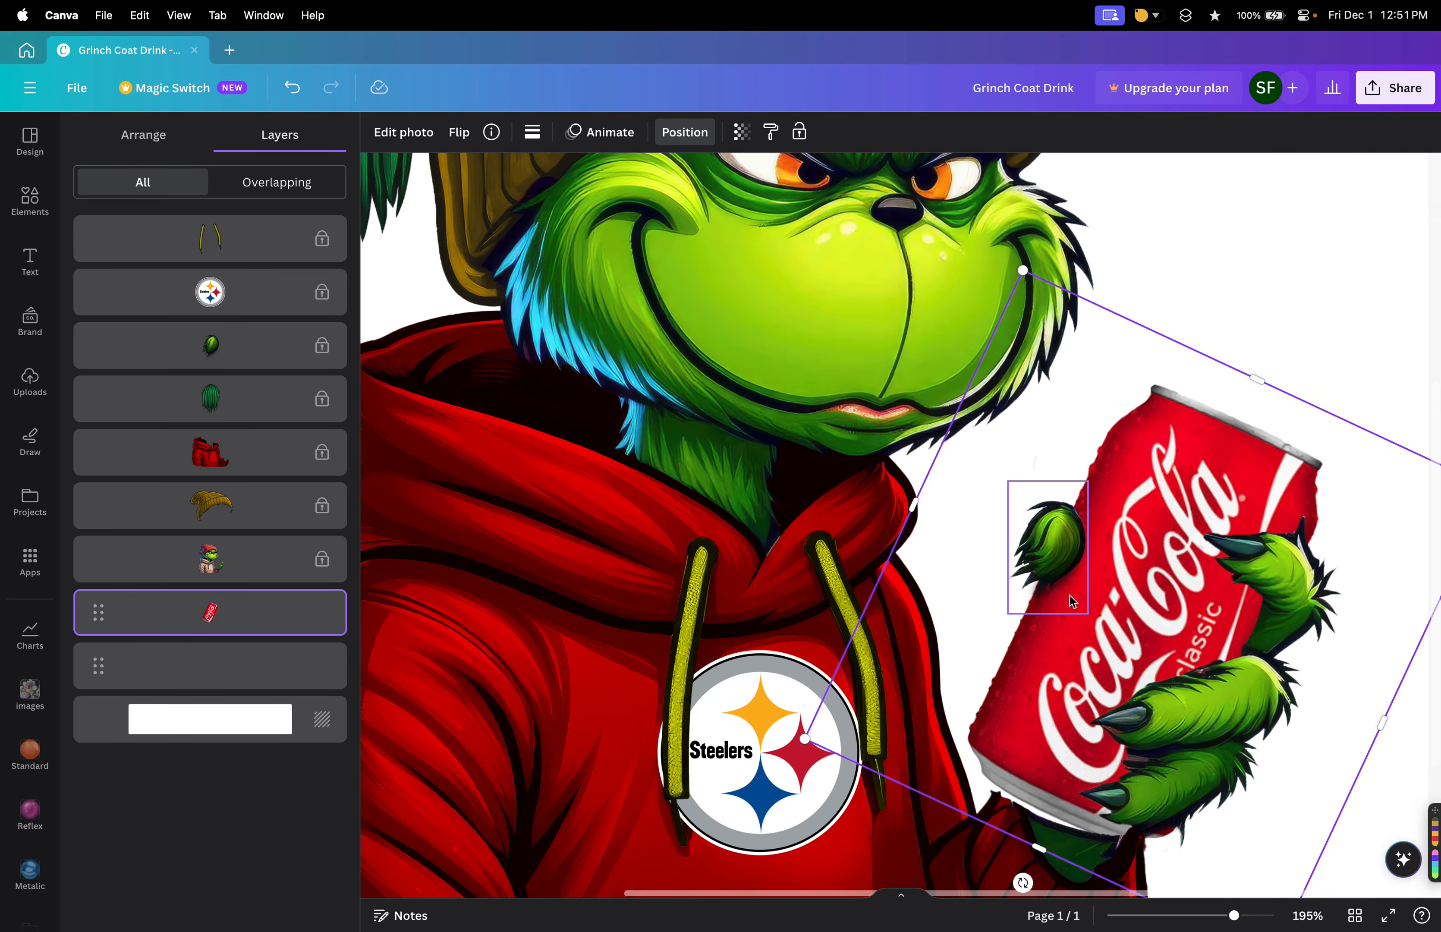
scroll(1069, 595, "down", 3)
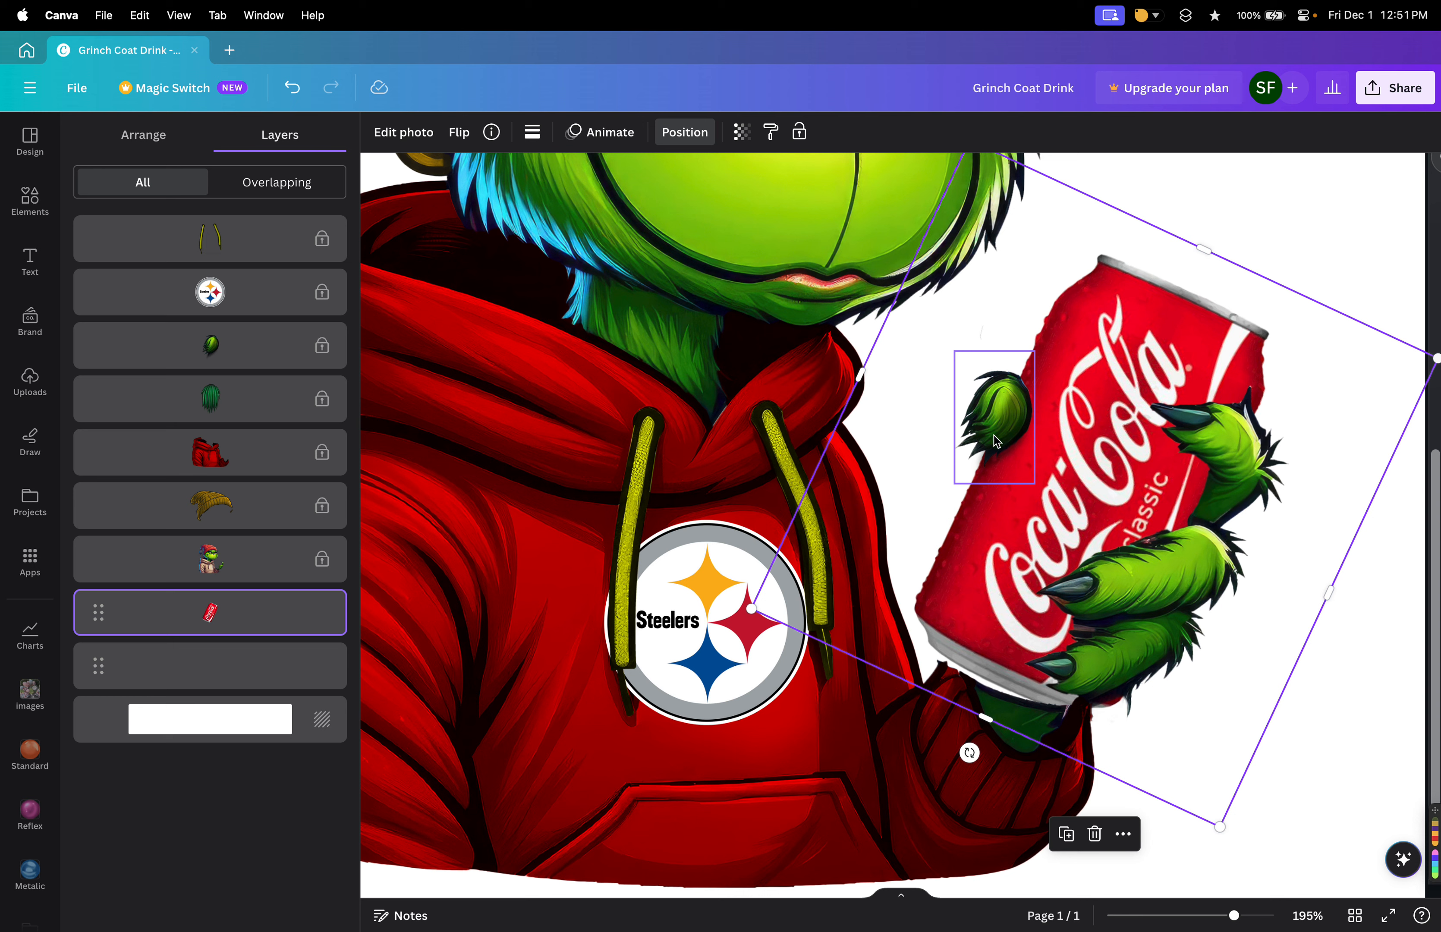
Fine-tune the Coca-Cola can's position and reduce its clockwise tilt slightly so it fits between the Grinch's thumb and fingers.
left_click_drag(1073, 479, 1113, 373)
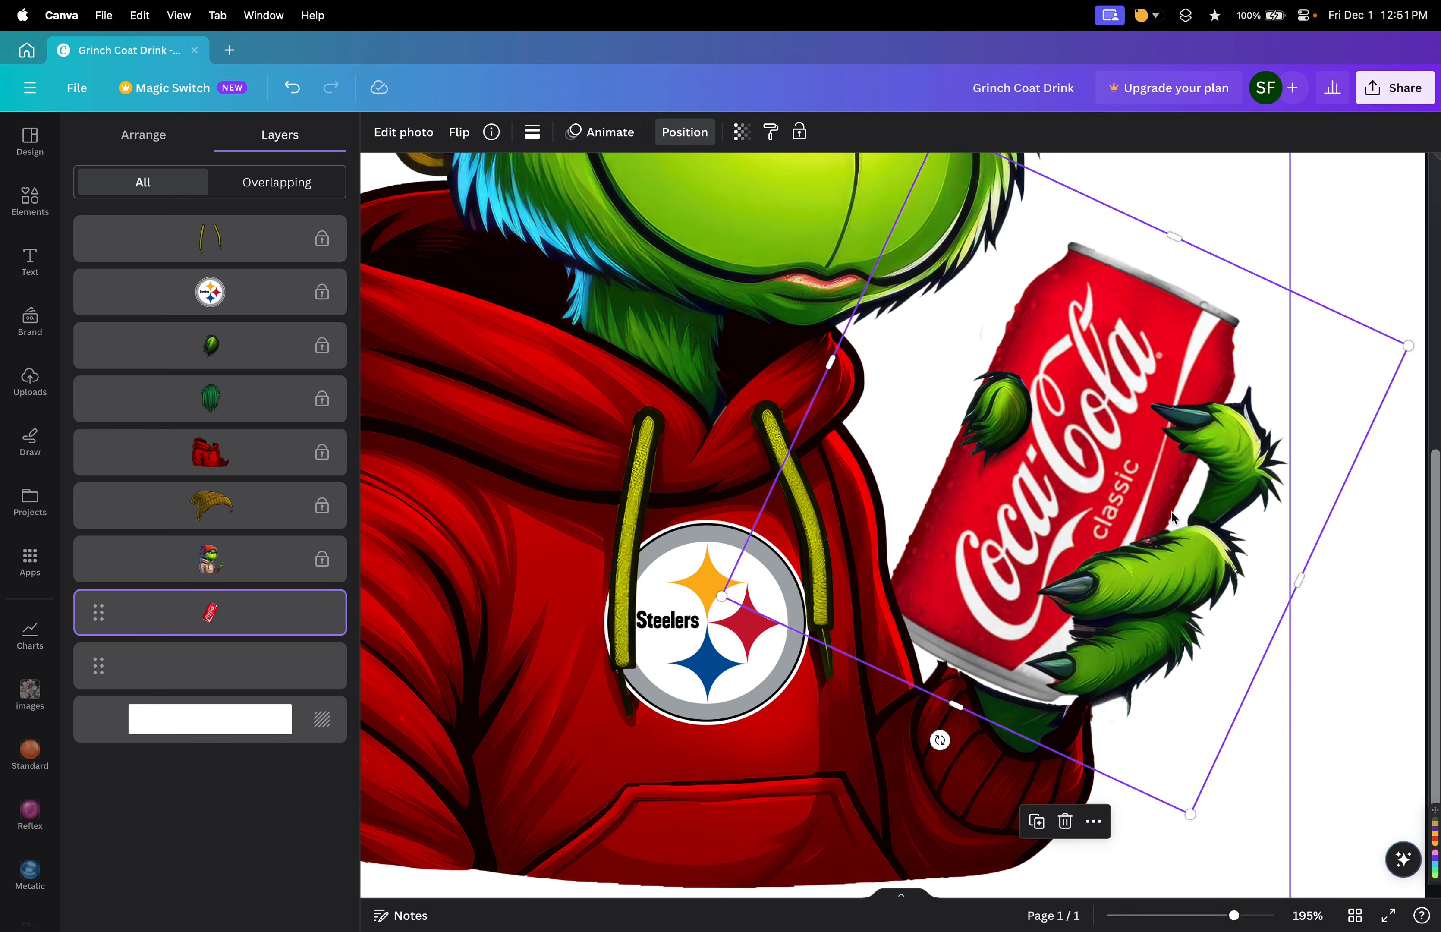
left_click_drag(1131, 486, 1153, 493)
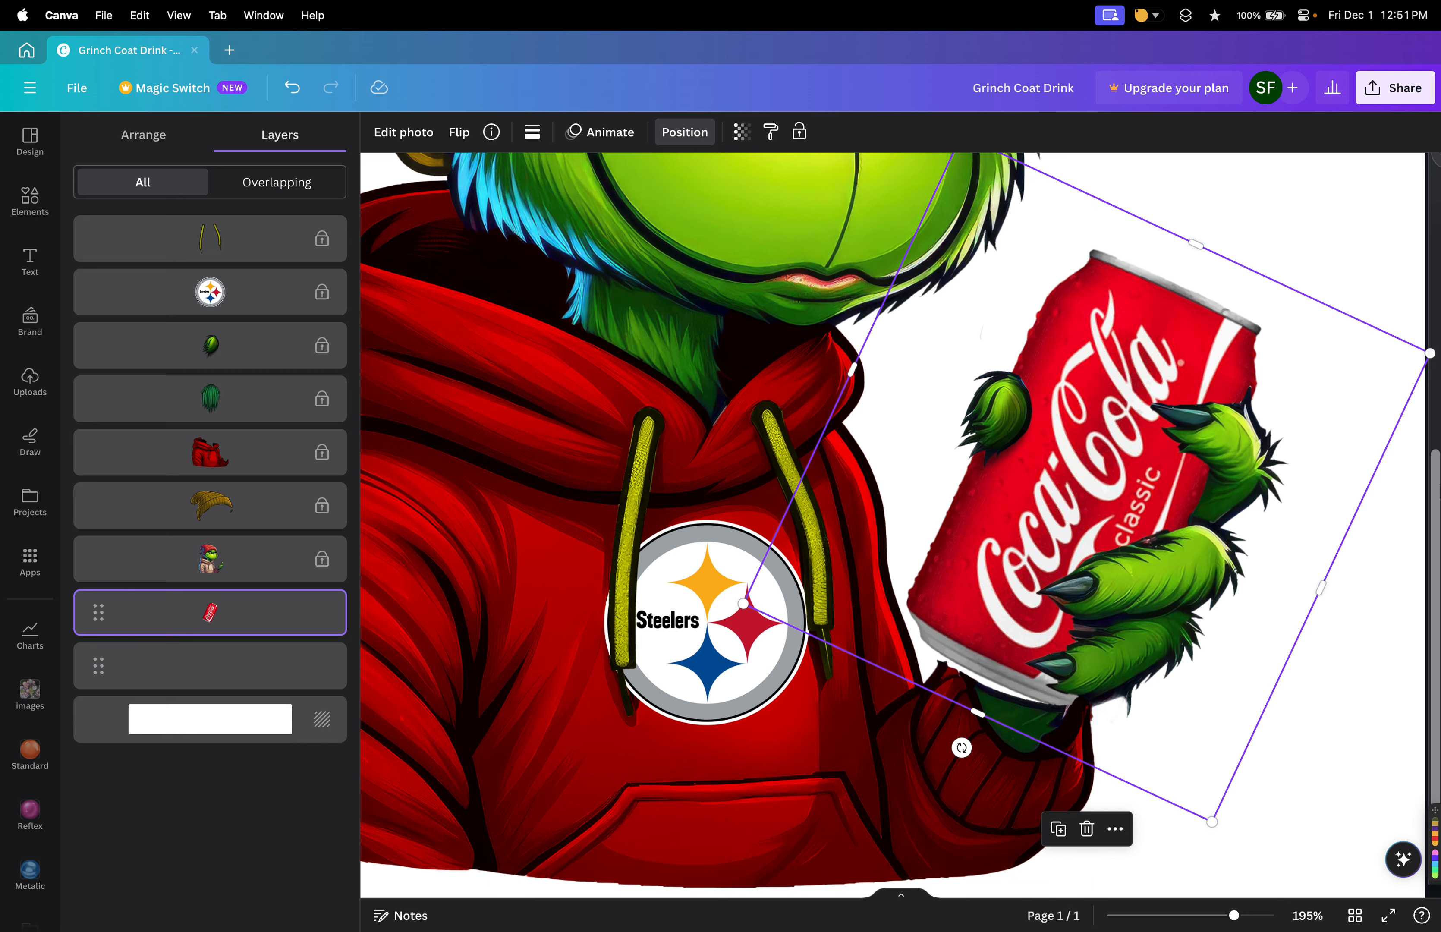
left_click_drag(968, 755, 980, 757)
left_click_drag(1012, 586, 997, 590)
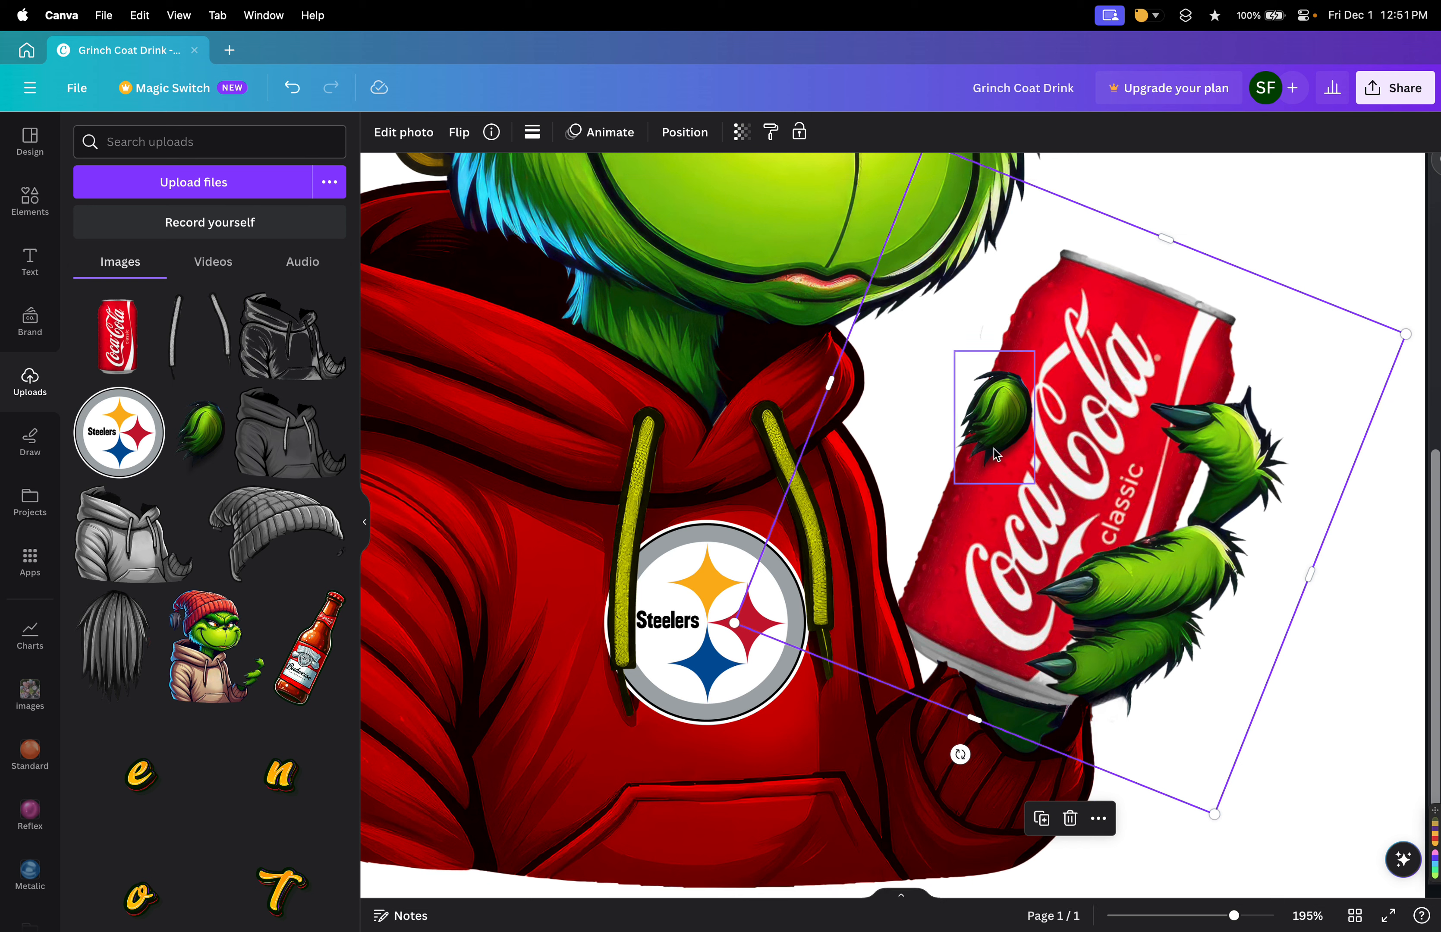
left_click_drag(1052, 482, 1055, 481)
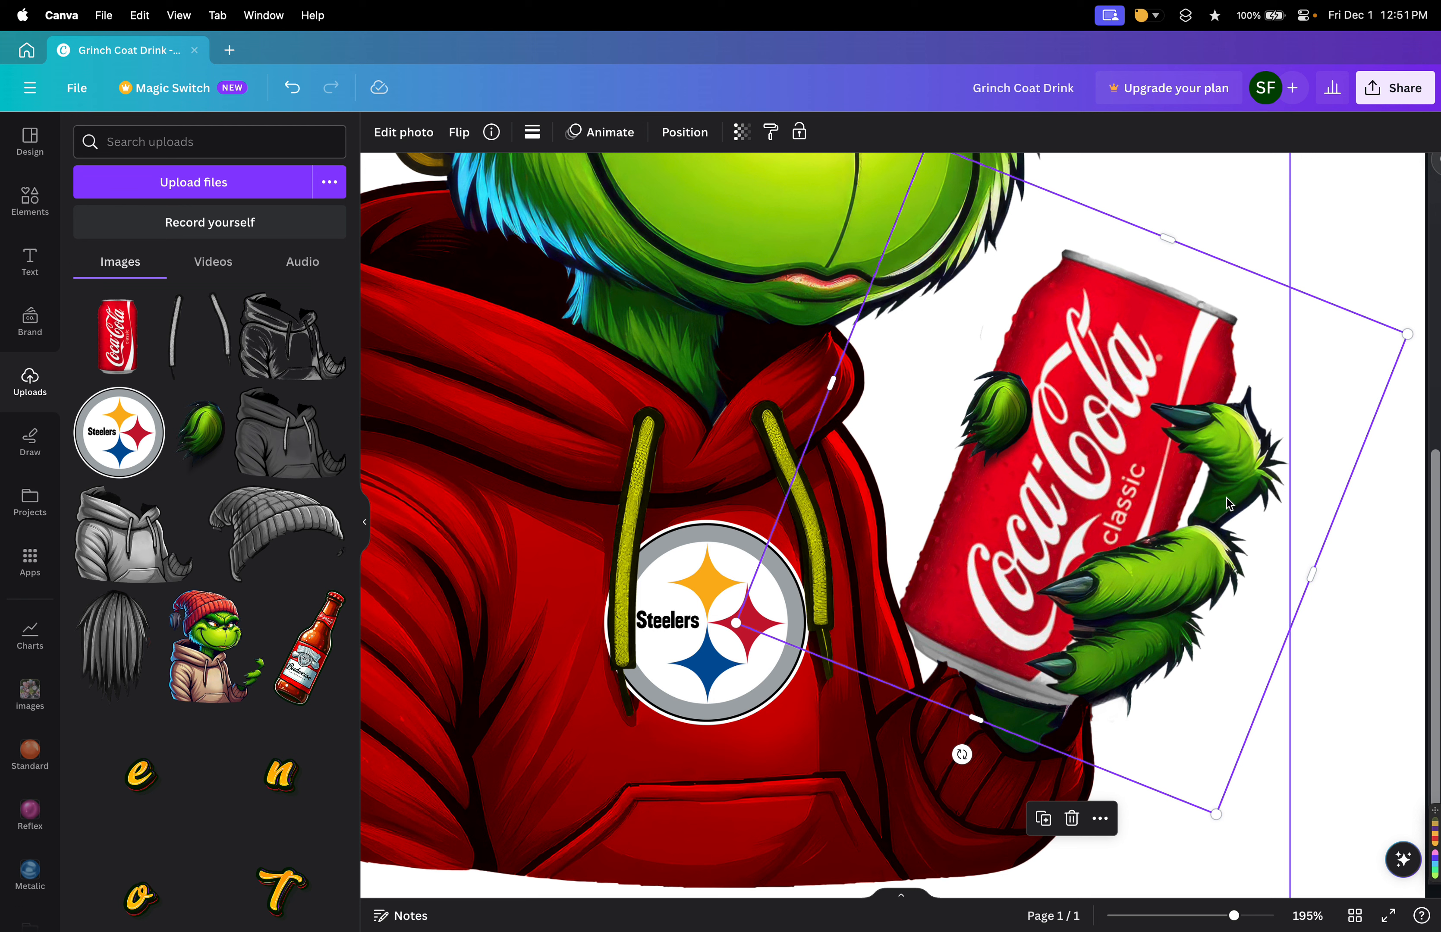
left_click_drag(1098, 477, 1121, 483)
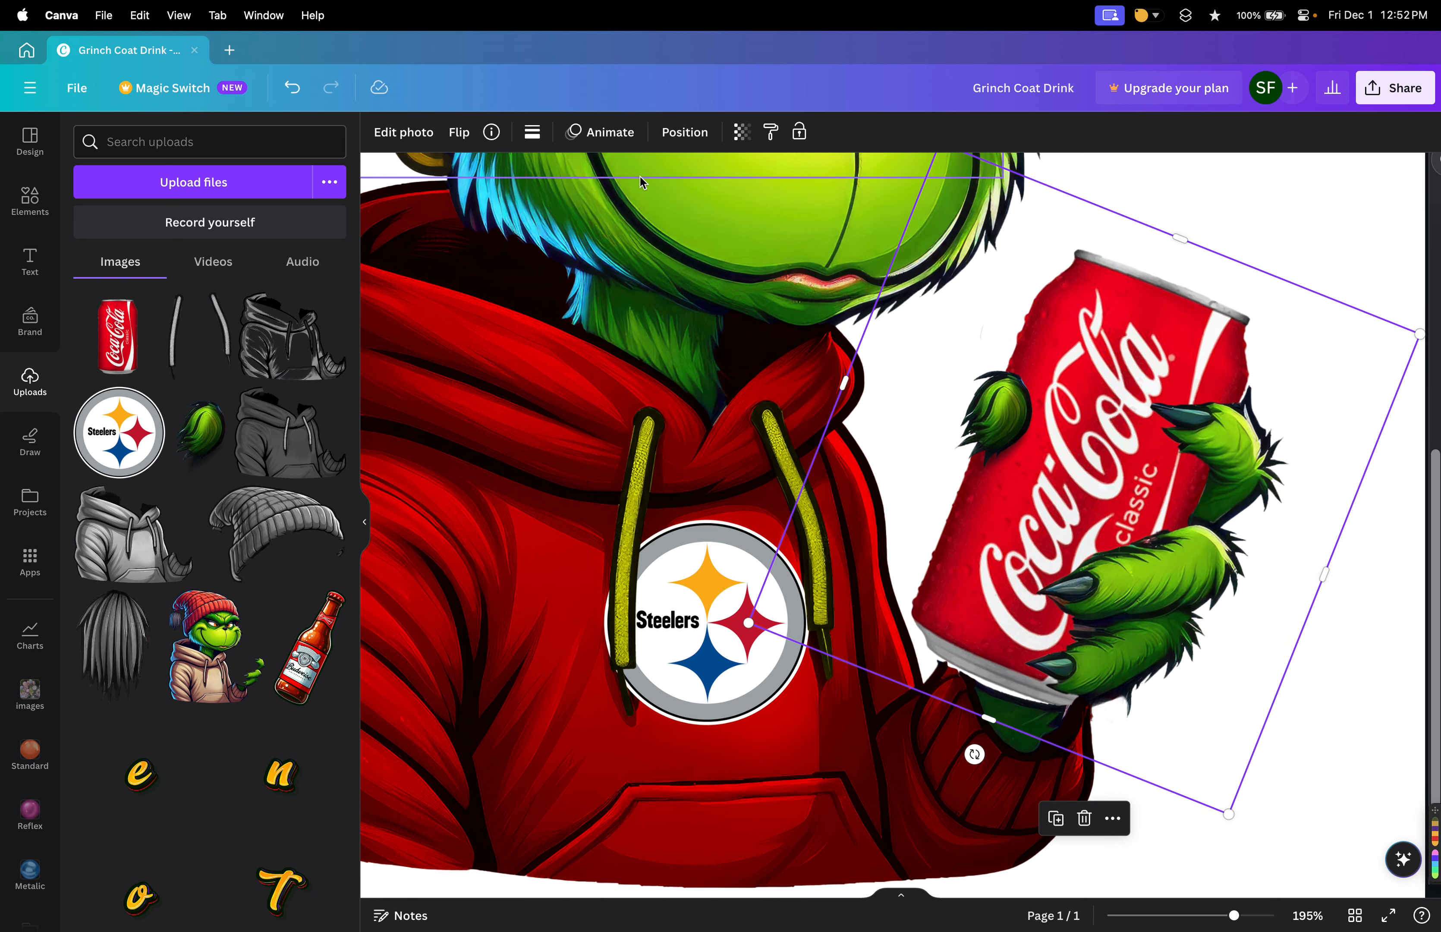
Unlock the Grinch's separate thumb layer and shift it slightly outward over the can's edge.
left_click(685, 132)
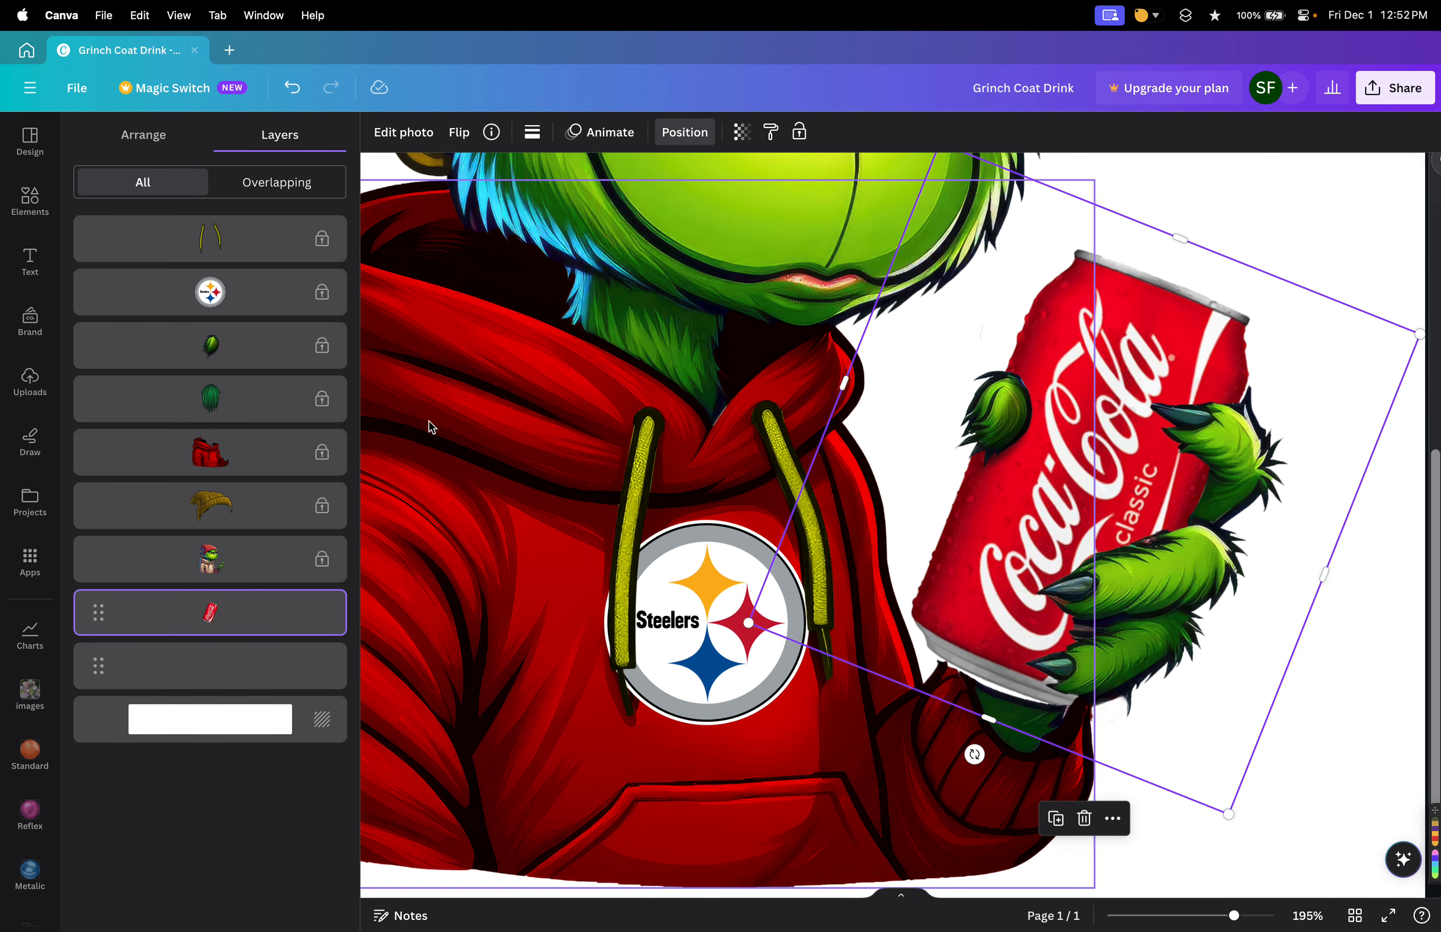
left_click(319, 349)
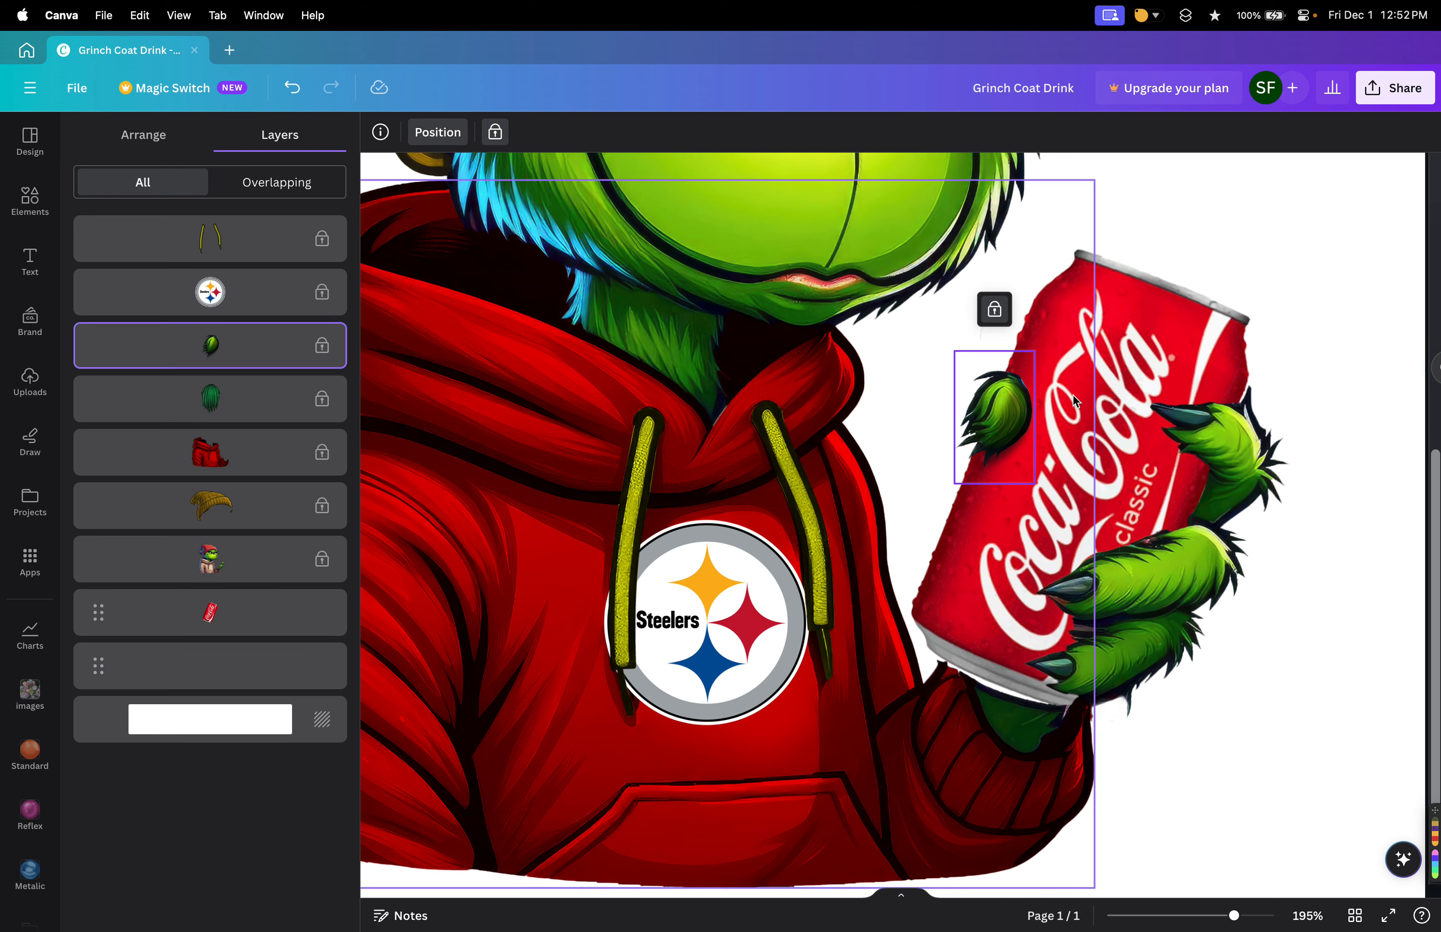
left_click(995, 309)
mouse_move(1009, 433)
left_mouse_down()
mouse_move(974, 433)
mouse_move(990, 445)
mouse_move(1000, 412)
mouse_move(936, 389)
mouse_move(999, 400)
mouse_move(994, 445)
mouse_move(989, 388)
mouse_move(979, 409)
mouse_move(1042, 451)
mouse_move(1157, 488)
mouse_move(993, 419)
left_mouse_up()
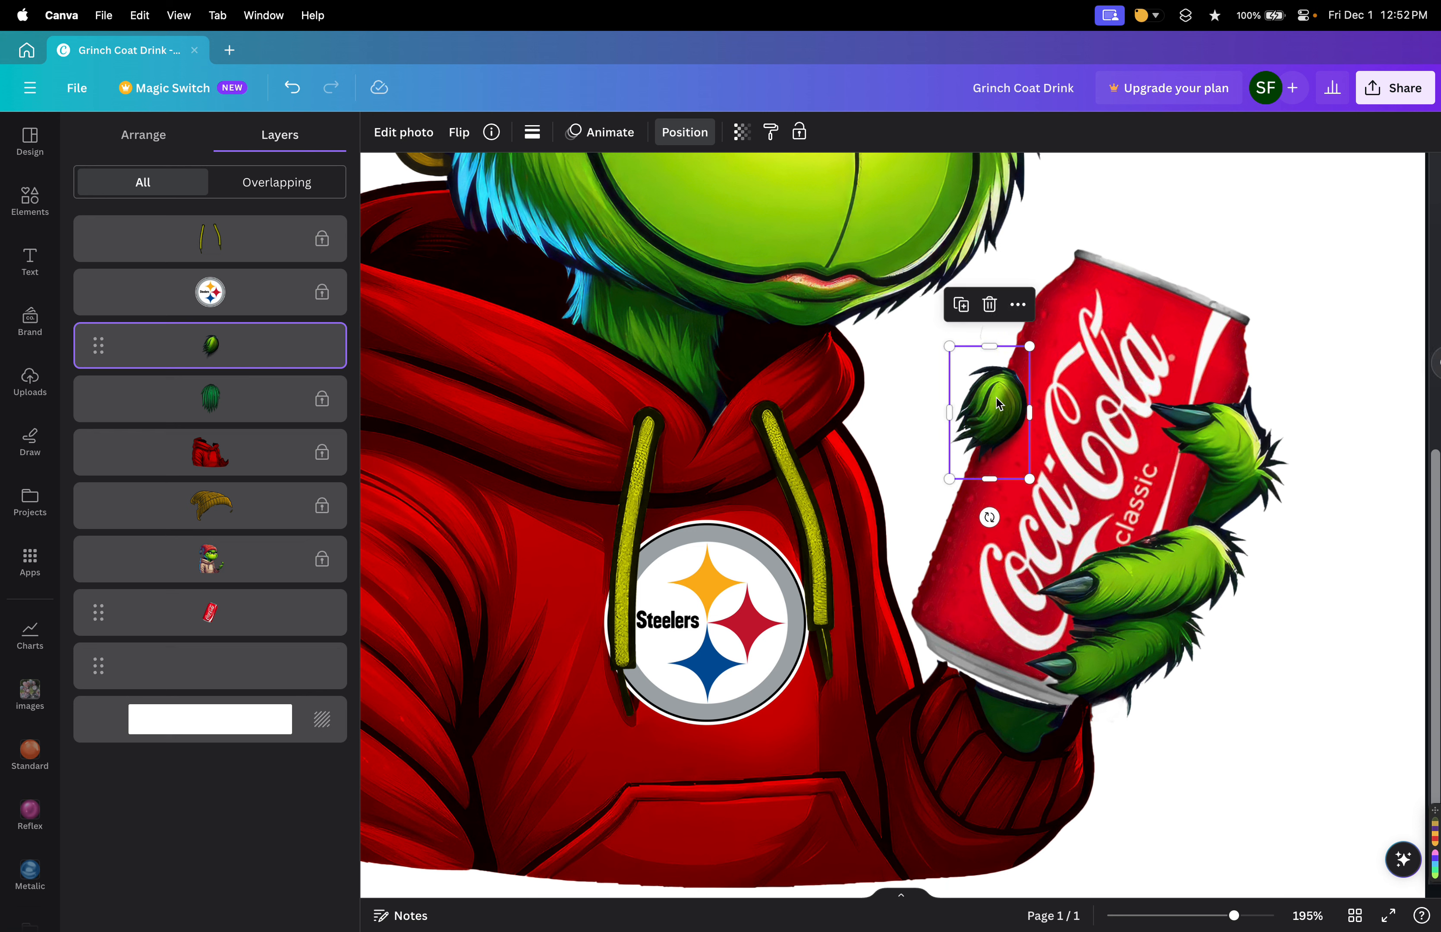
left_click_drag(1005, 399, 995, 397)
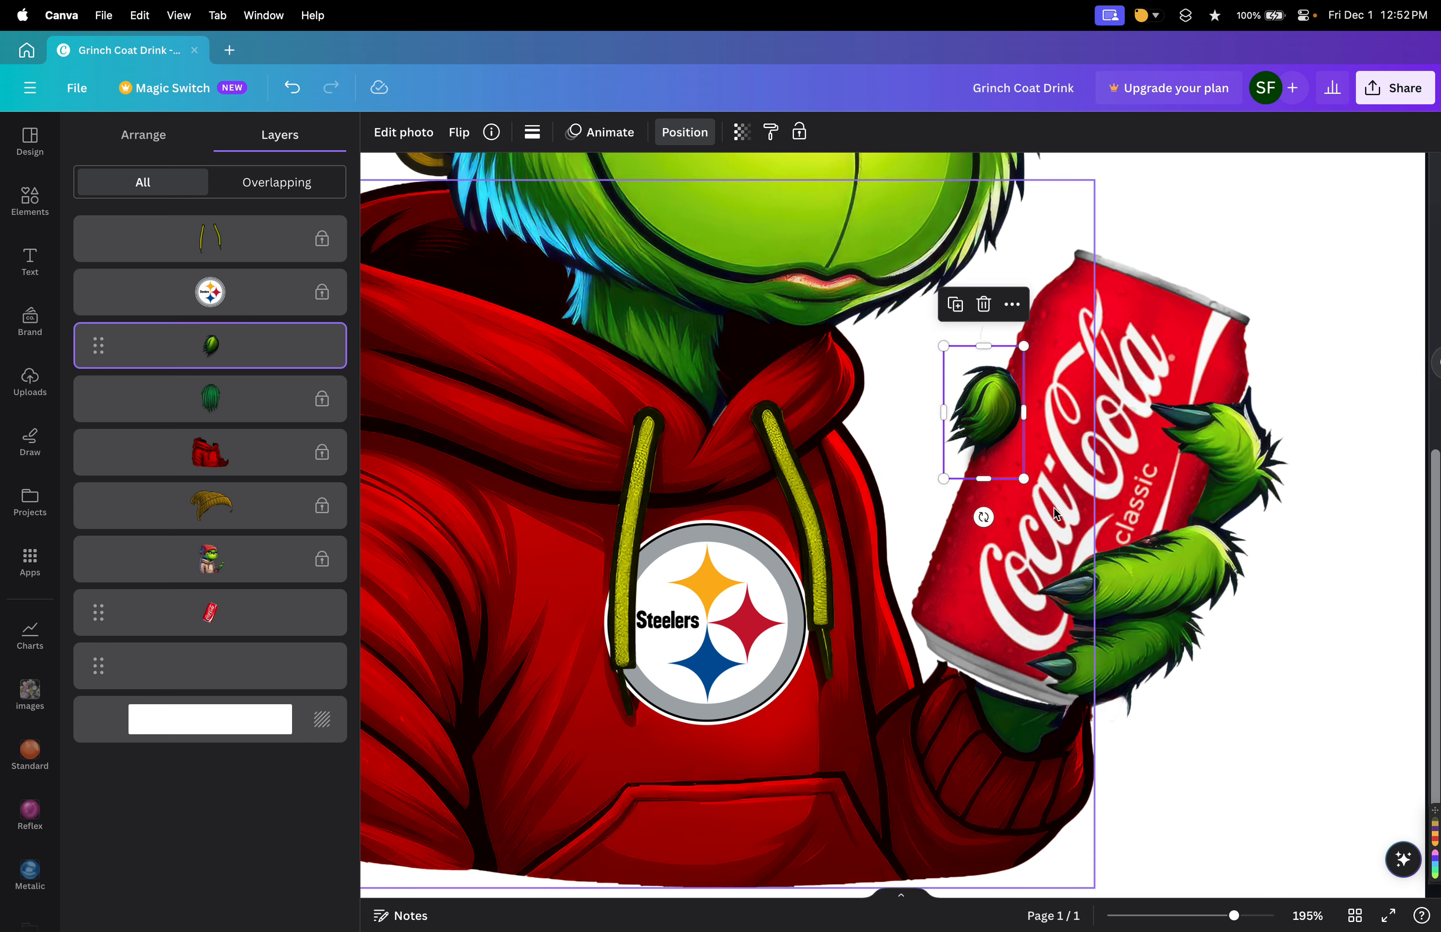
Select the Coca-Cola can layer and nudge the can slightly downward within the gripping hand.
left_click(1024, 556)
left_click(1015, 574)
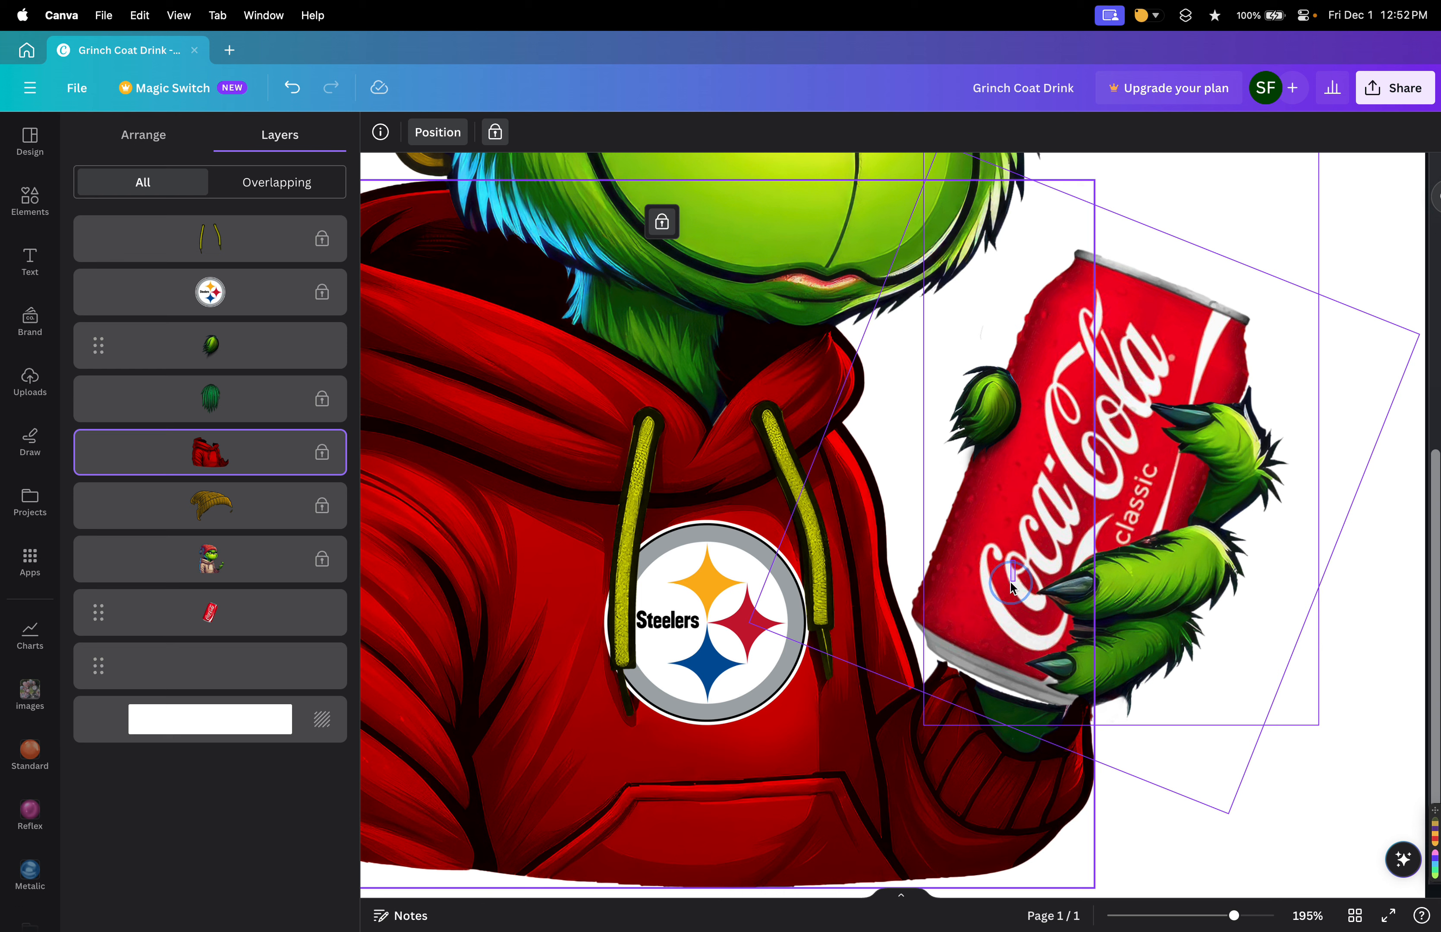
left_click(1140, 361)
left_click(1192, 357)
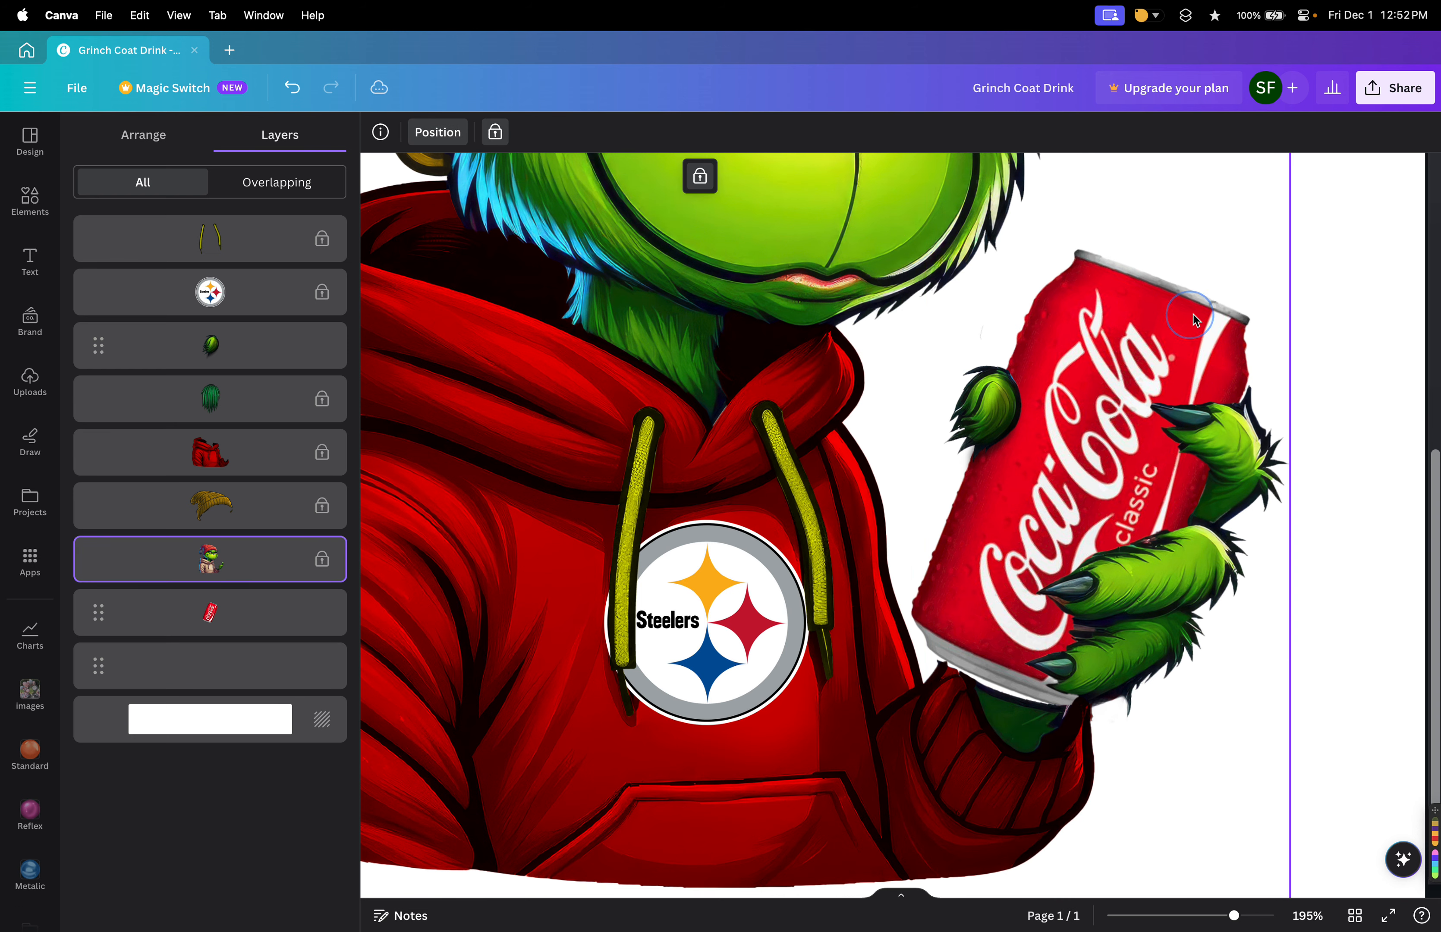
left_click(1185, 364)
left_click(264, 613)
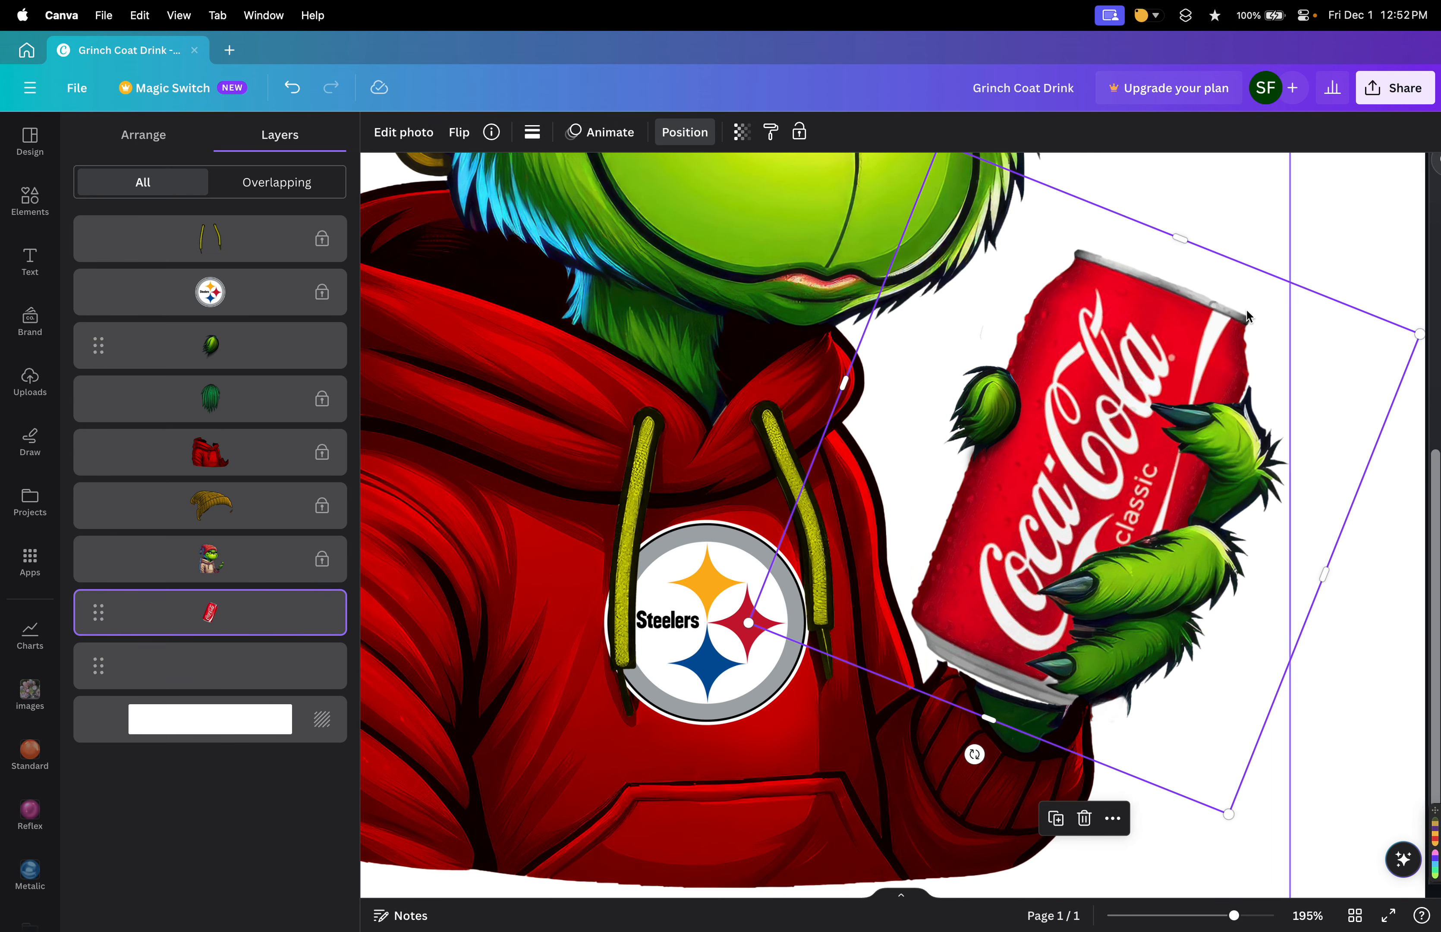
left_click_drag(1331, 299, 1325, 310)
key("super+z")
left_click_drag(1235, 336, 1233, 338)
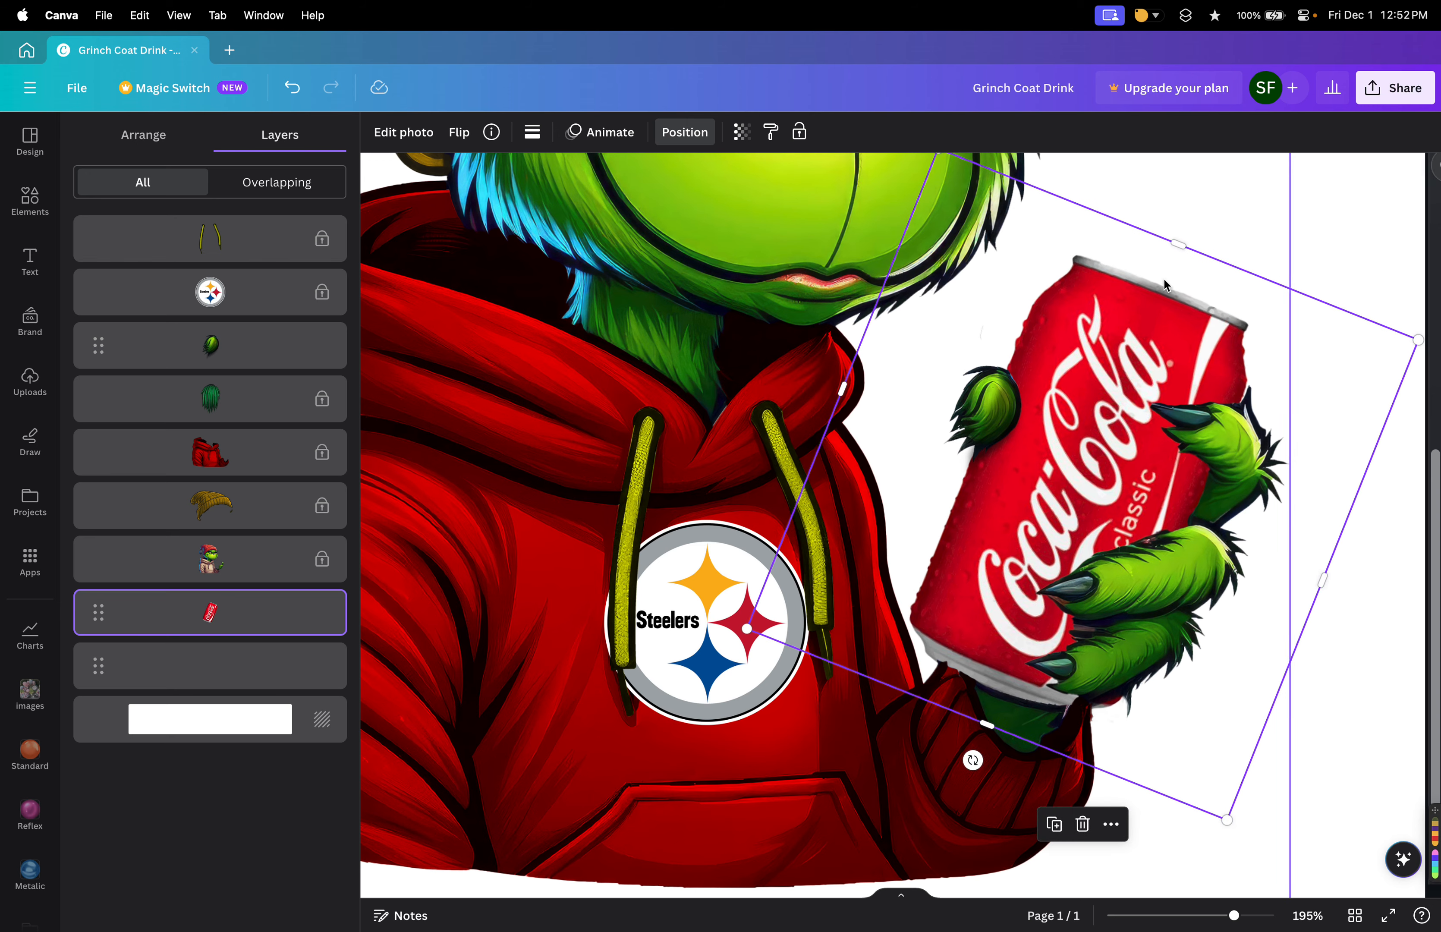
Deselect the can and examine its fit in the hand, both up close and within the whole Grinch design.
left_click(1378, 218)
scroll(1237, 320, "down", 10)
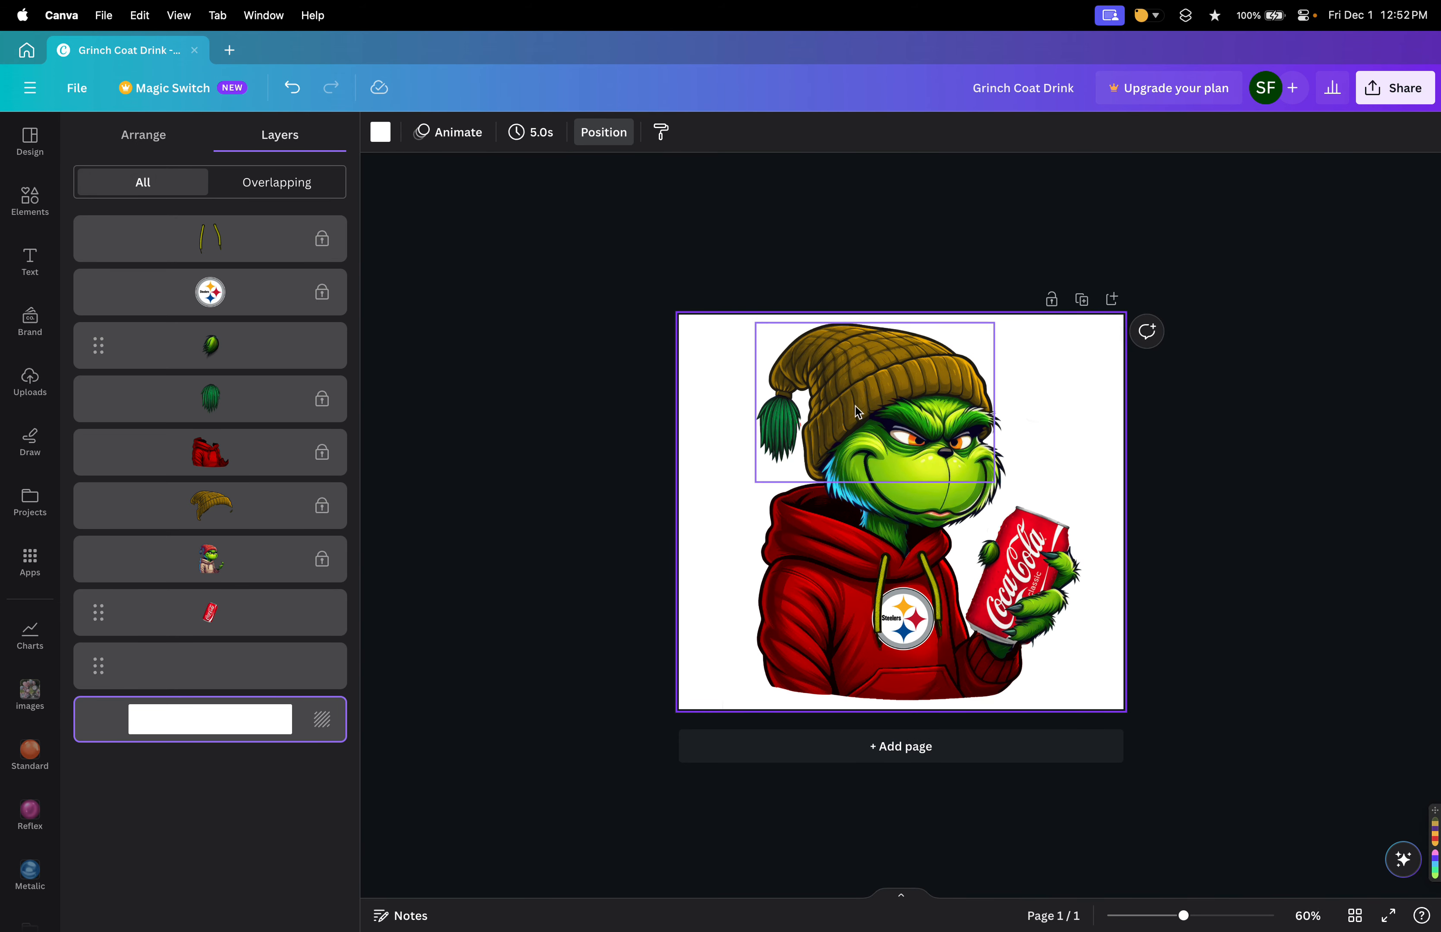
scroll(988, 574, "up", 8)
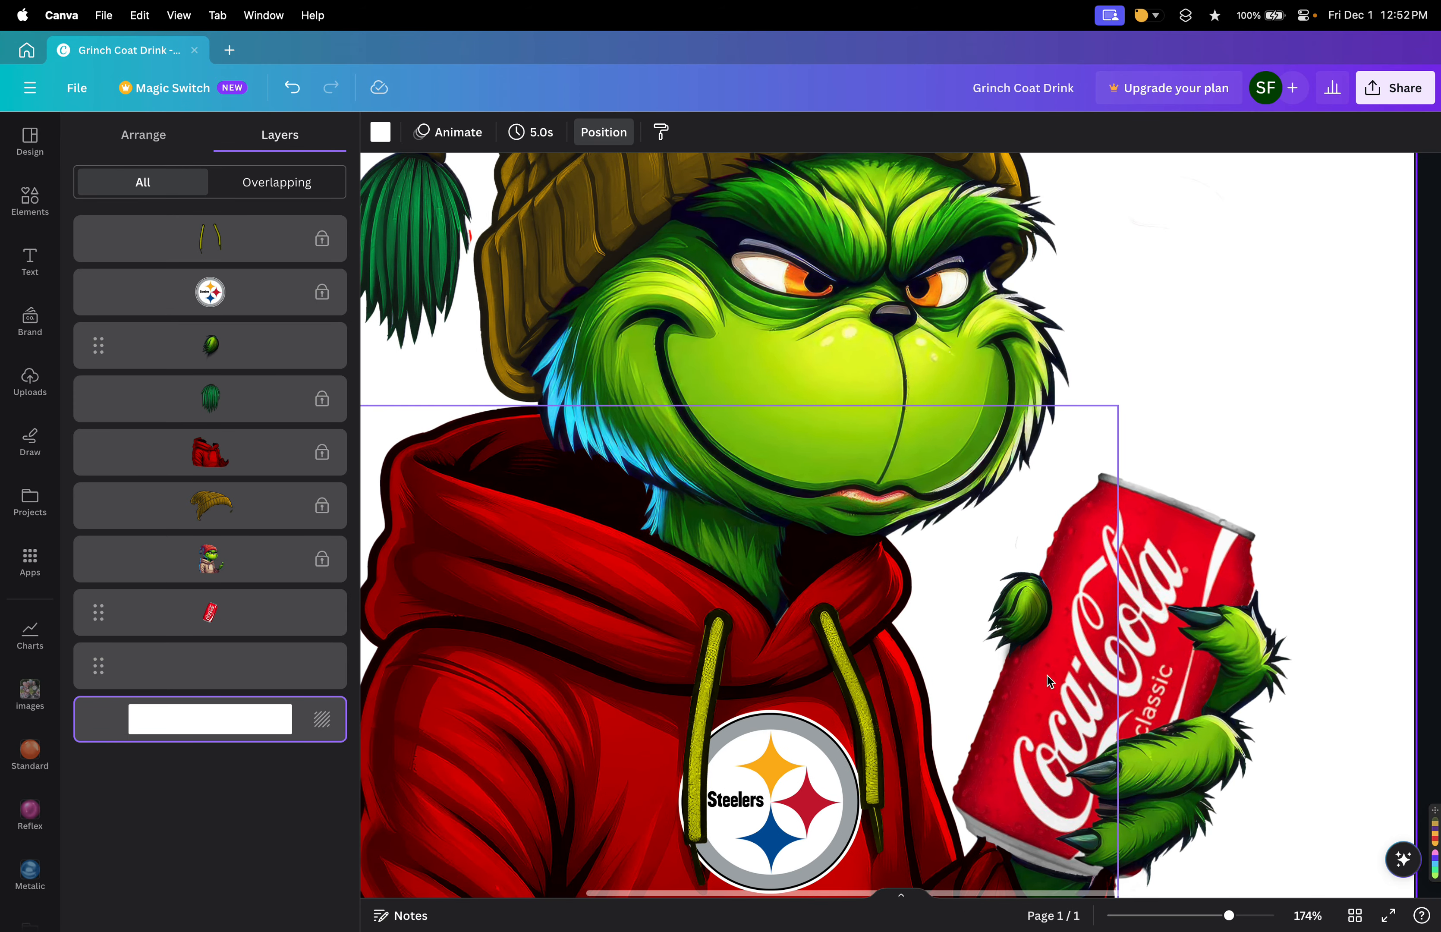
scroll(1204, 682, "down", 8)
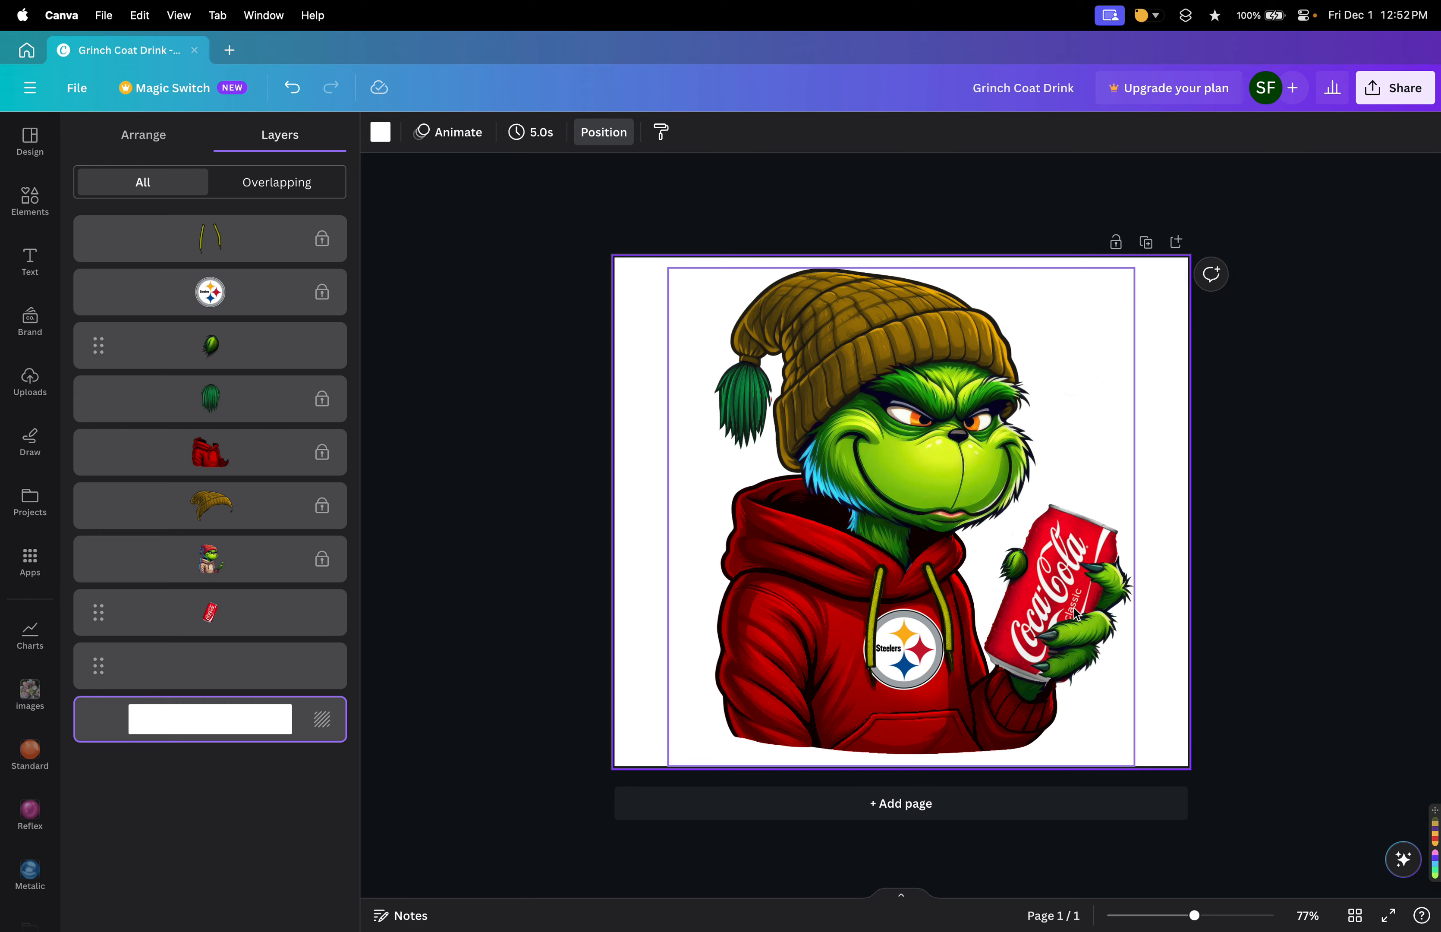
scroll(1074, 608, "up", 2)
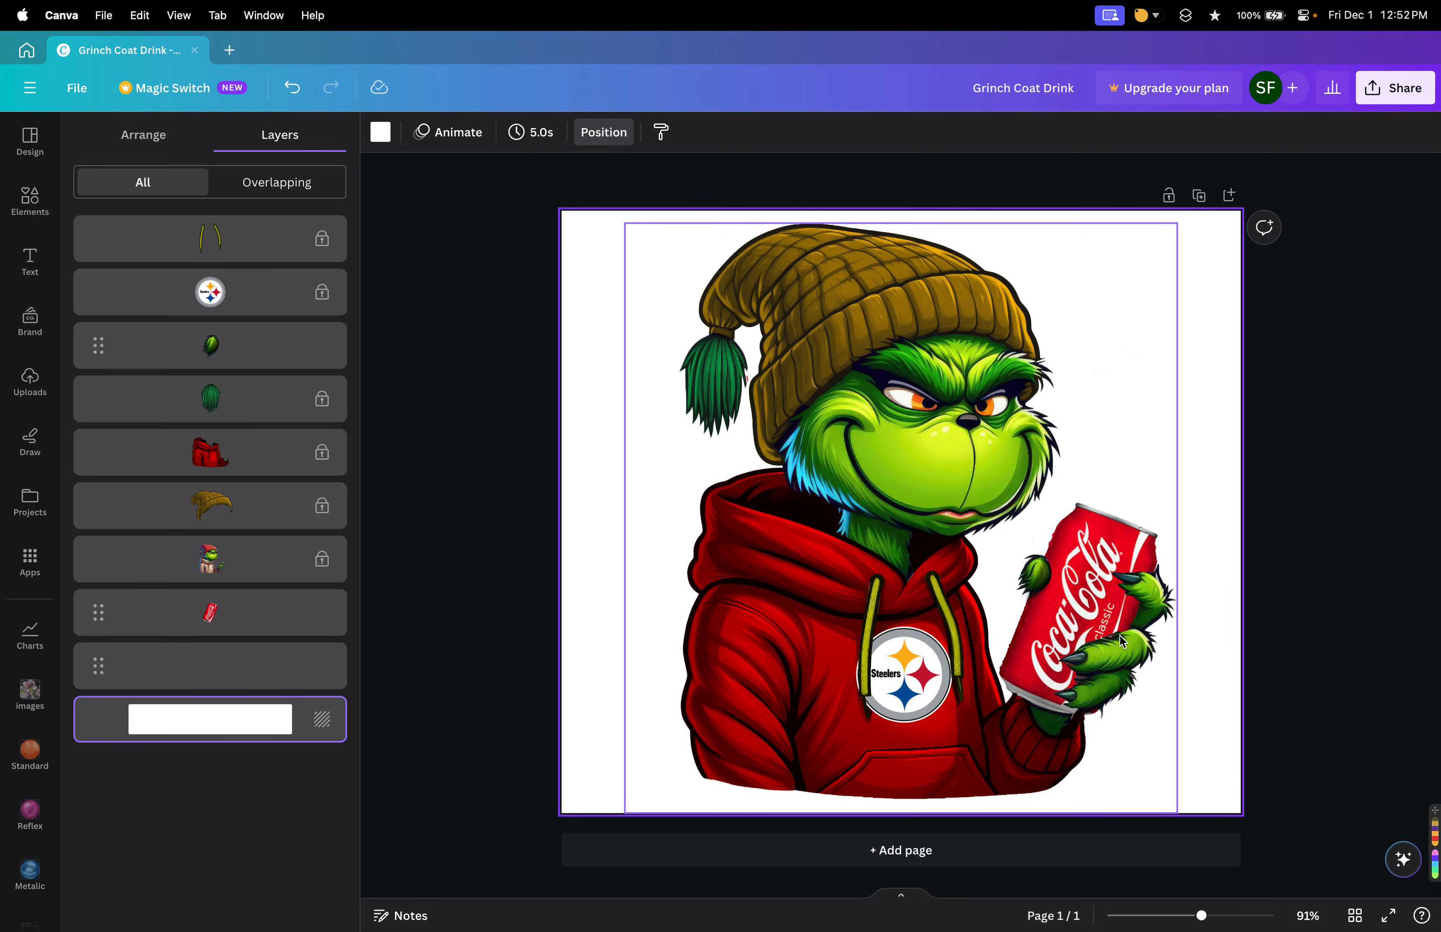
scroll(1120, 636, "up", 3)
scroll(1127, 638, "down", 2)
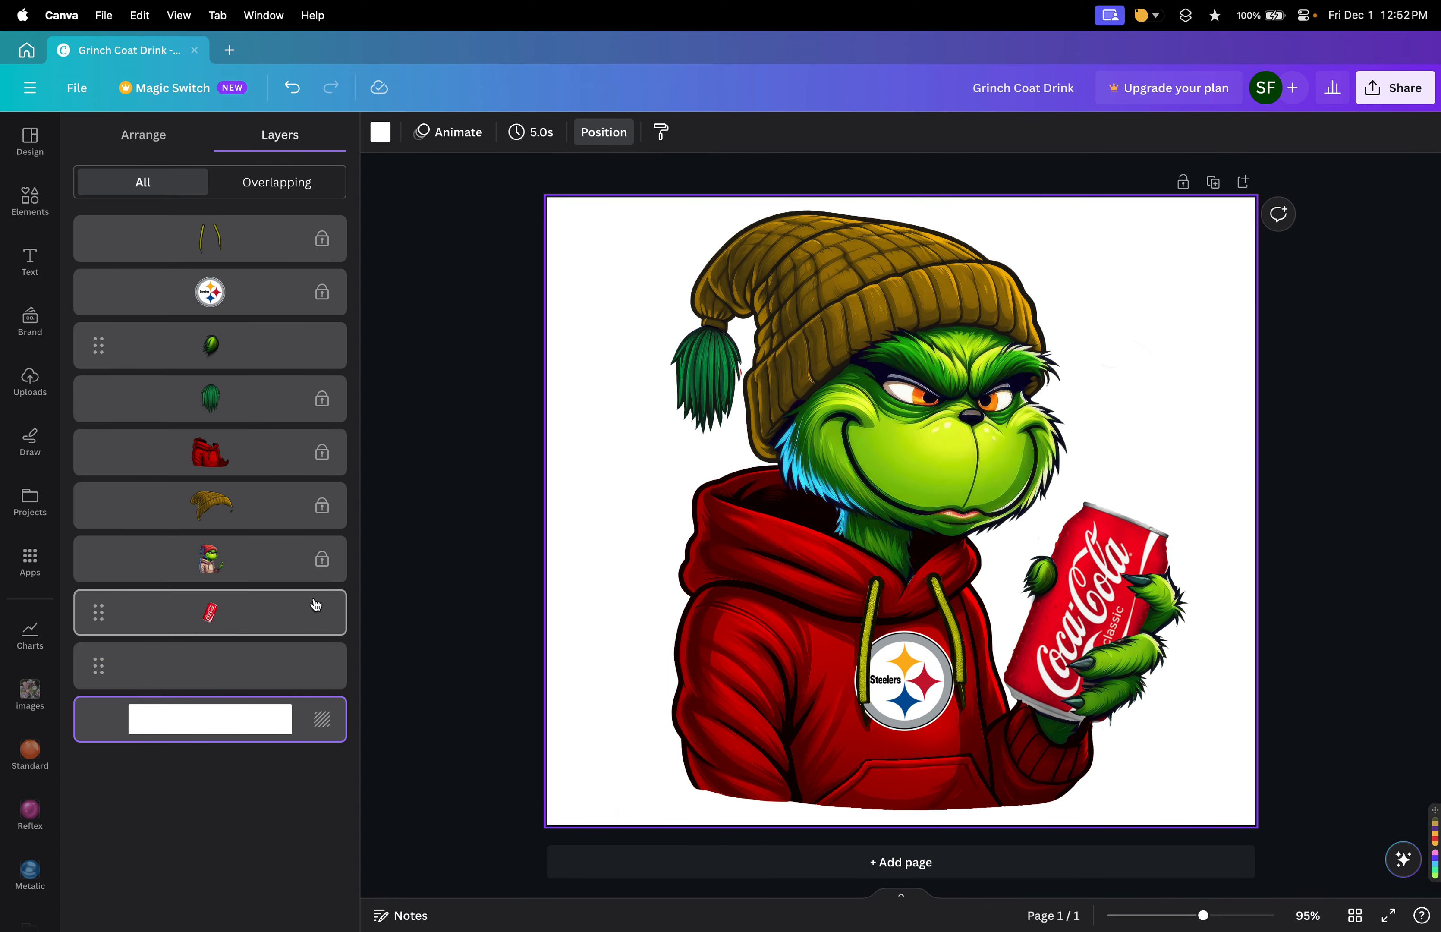
Delete the Coca-Cola can layer and the blank layer beneath it.
left_click(272, 617)
left_click(333, 602)
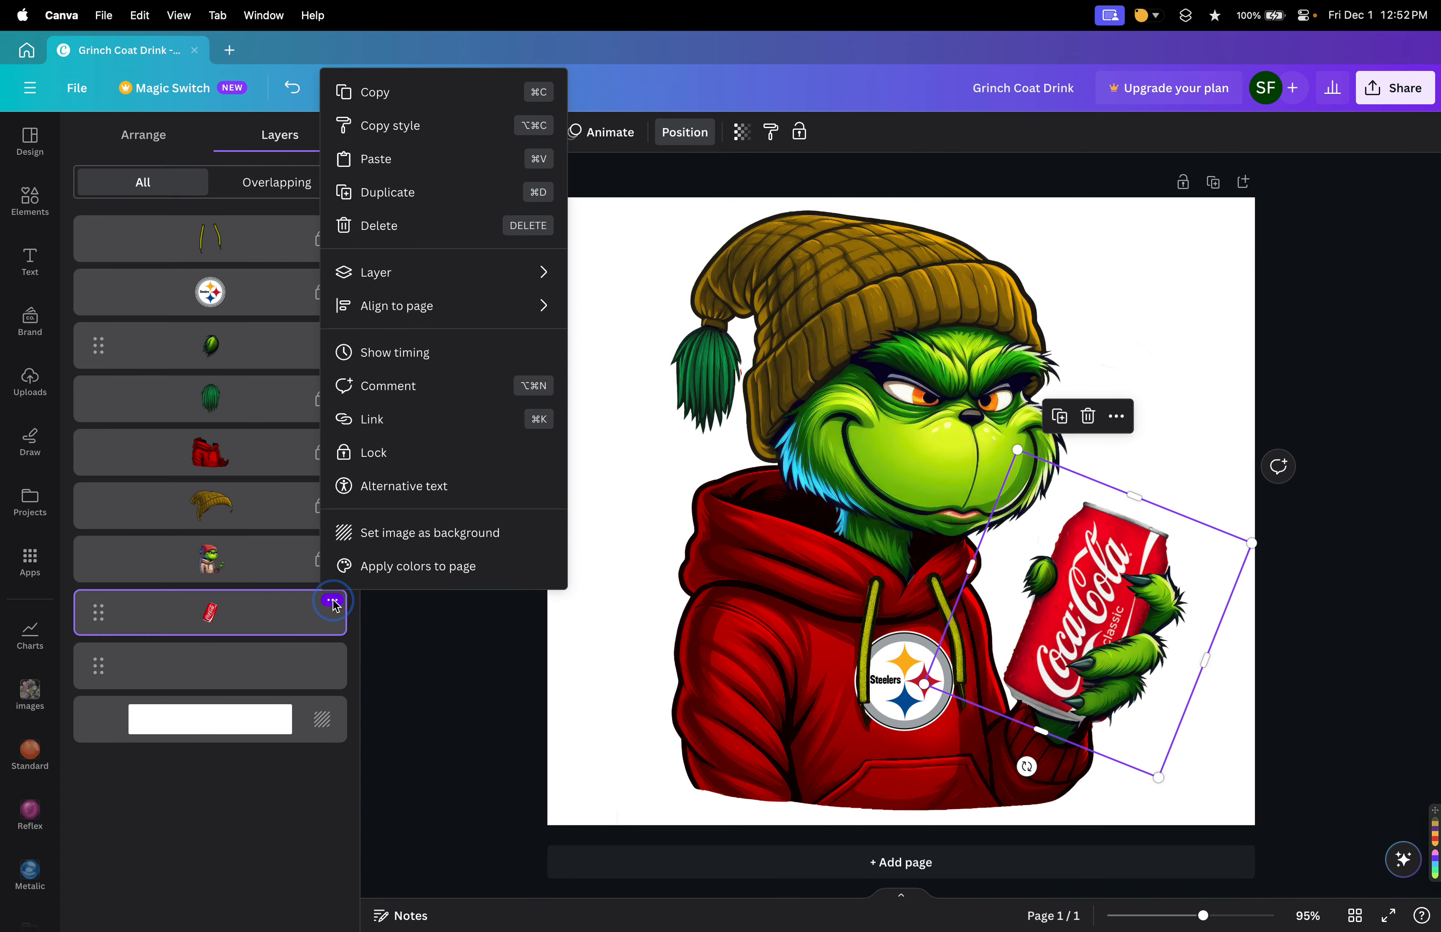
left_click(431, 238)
left_click(334, 602)
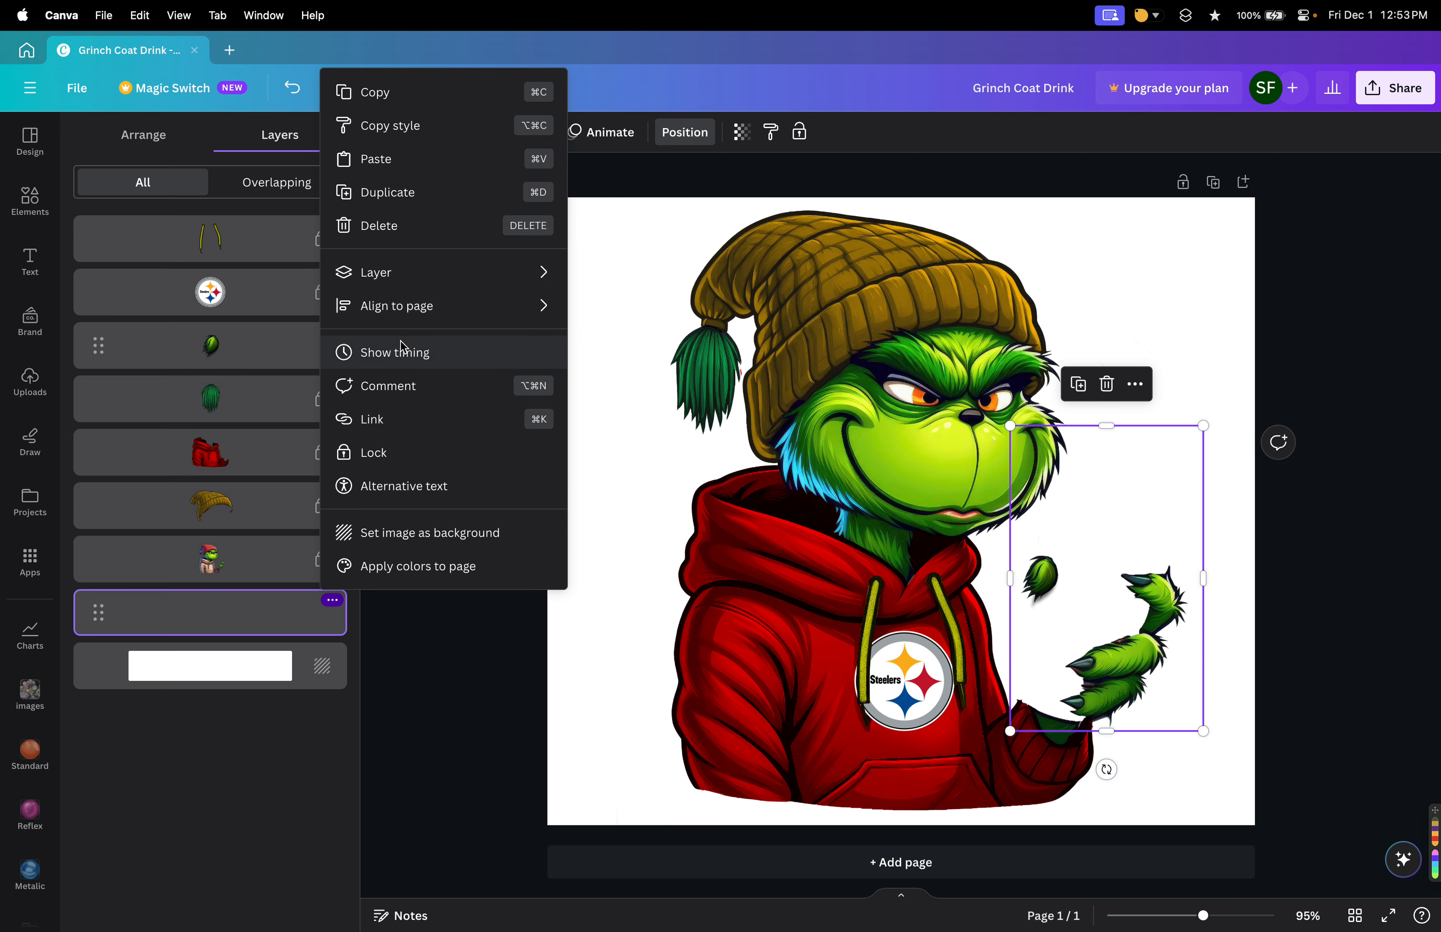
left_click(405, 232)
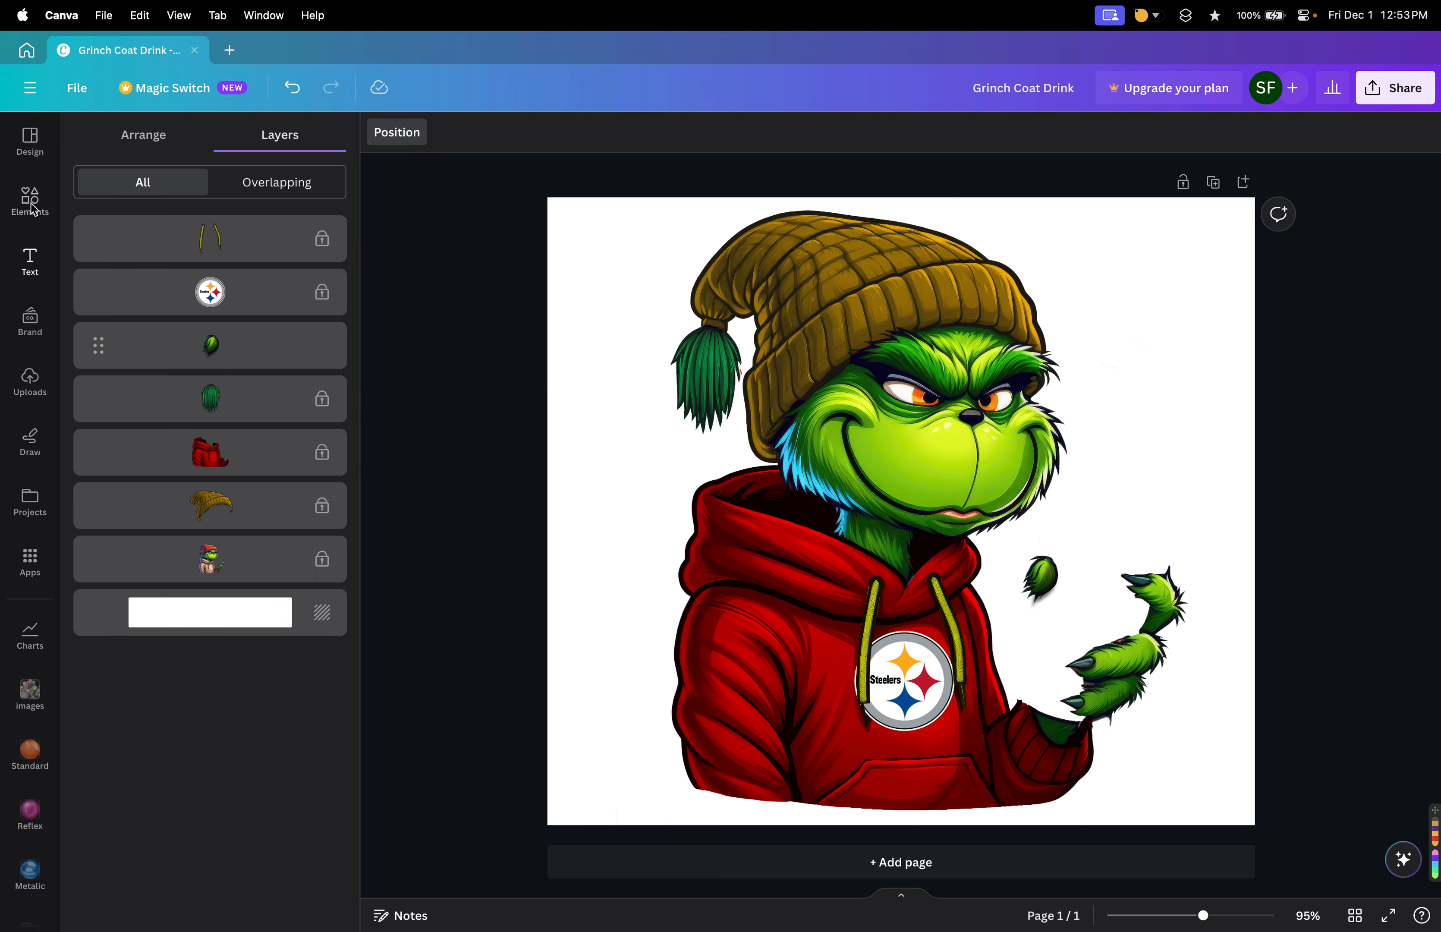
Insert the red-labelled beer bottle from the uploaded images and place it over the Grinch's raised hand.
left_click(30, 381)
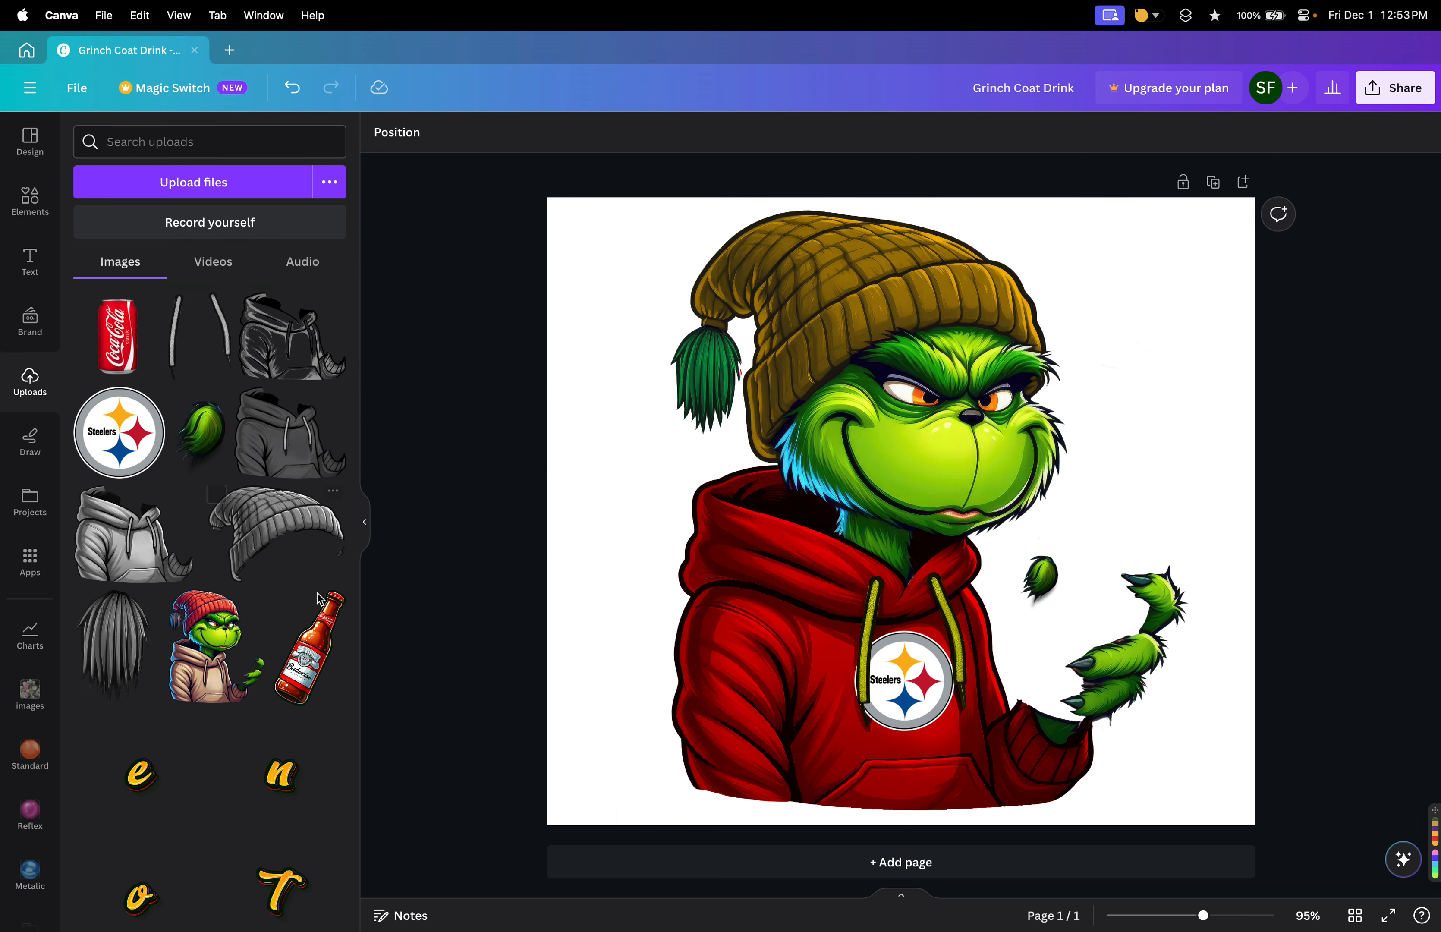
left_click(328, 660)
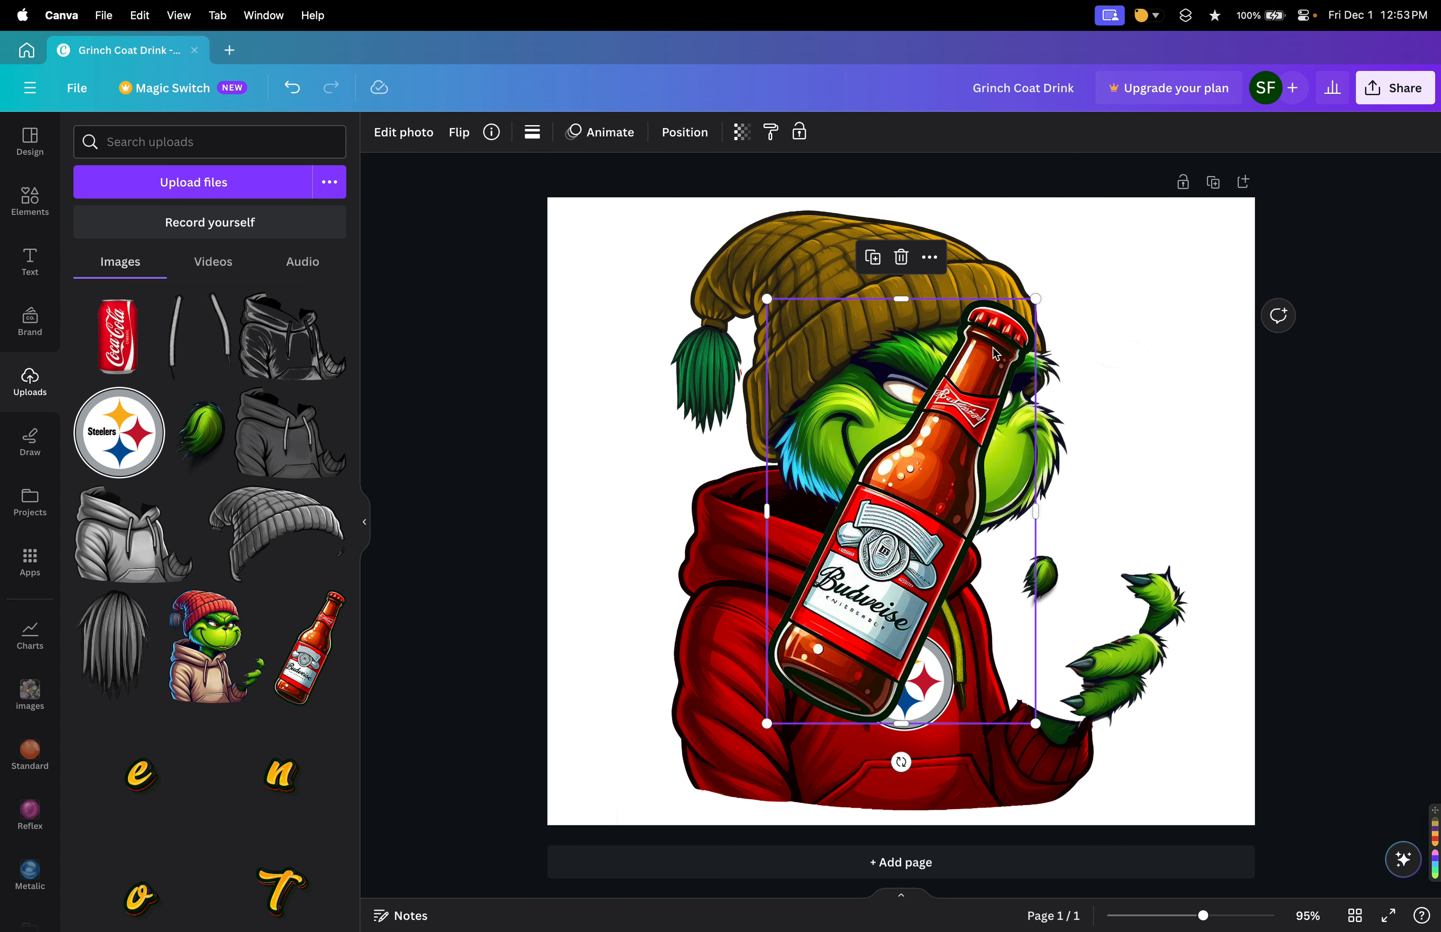
left_click_drag(1016, 375, 1218, 375)
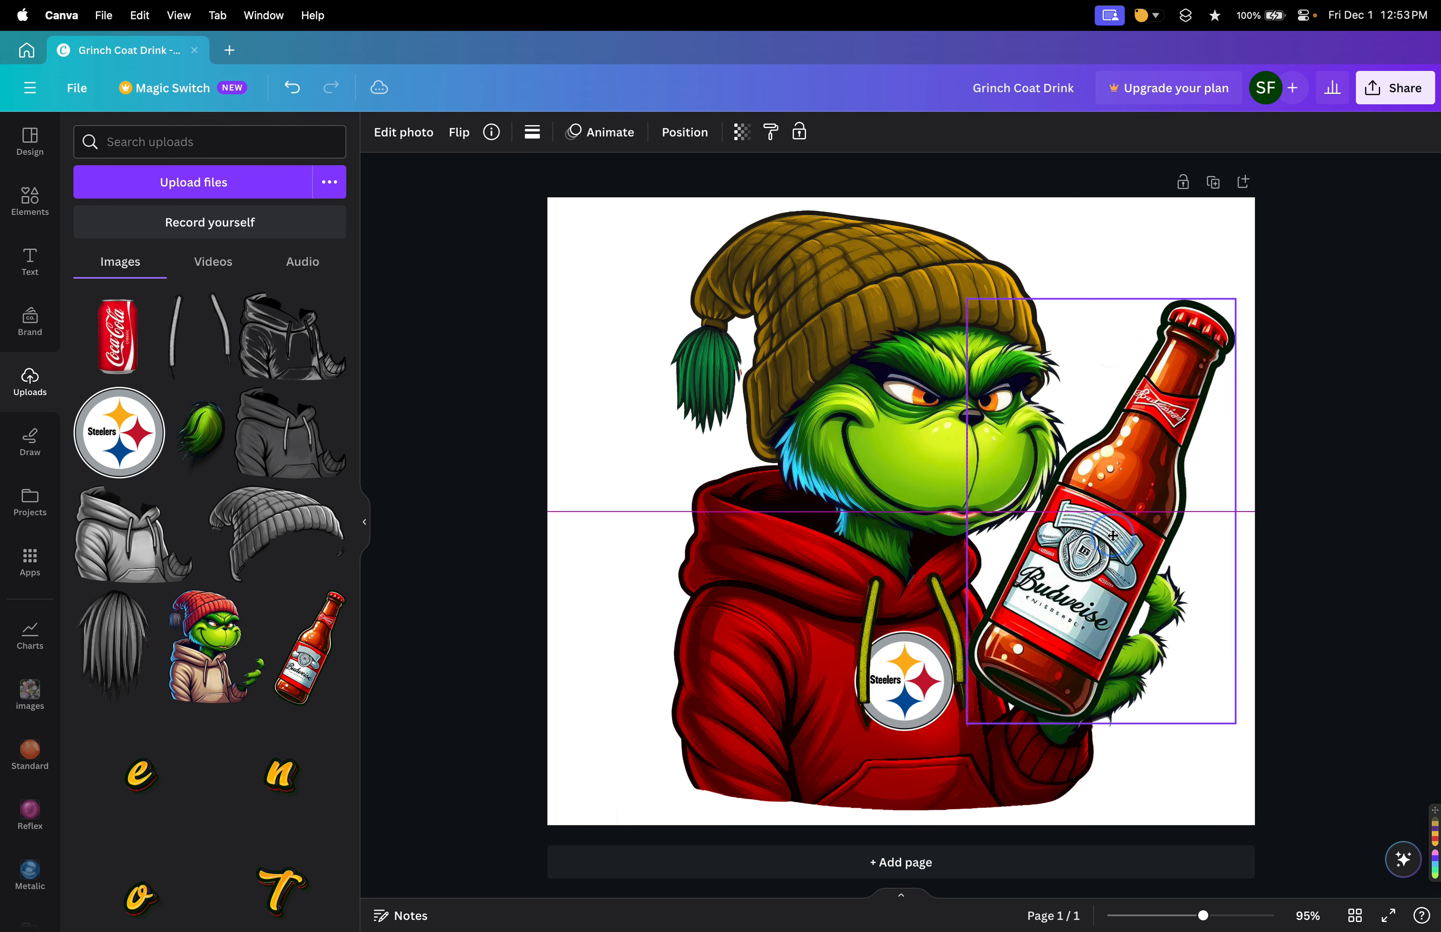
Scale down the beer bottle, rotate it slightly counterclockwise and position it between the thumb and fingers.
right_click(1239, 305)
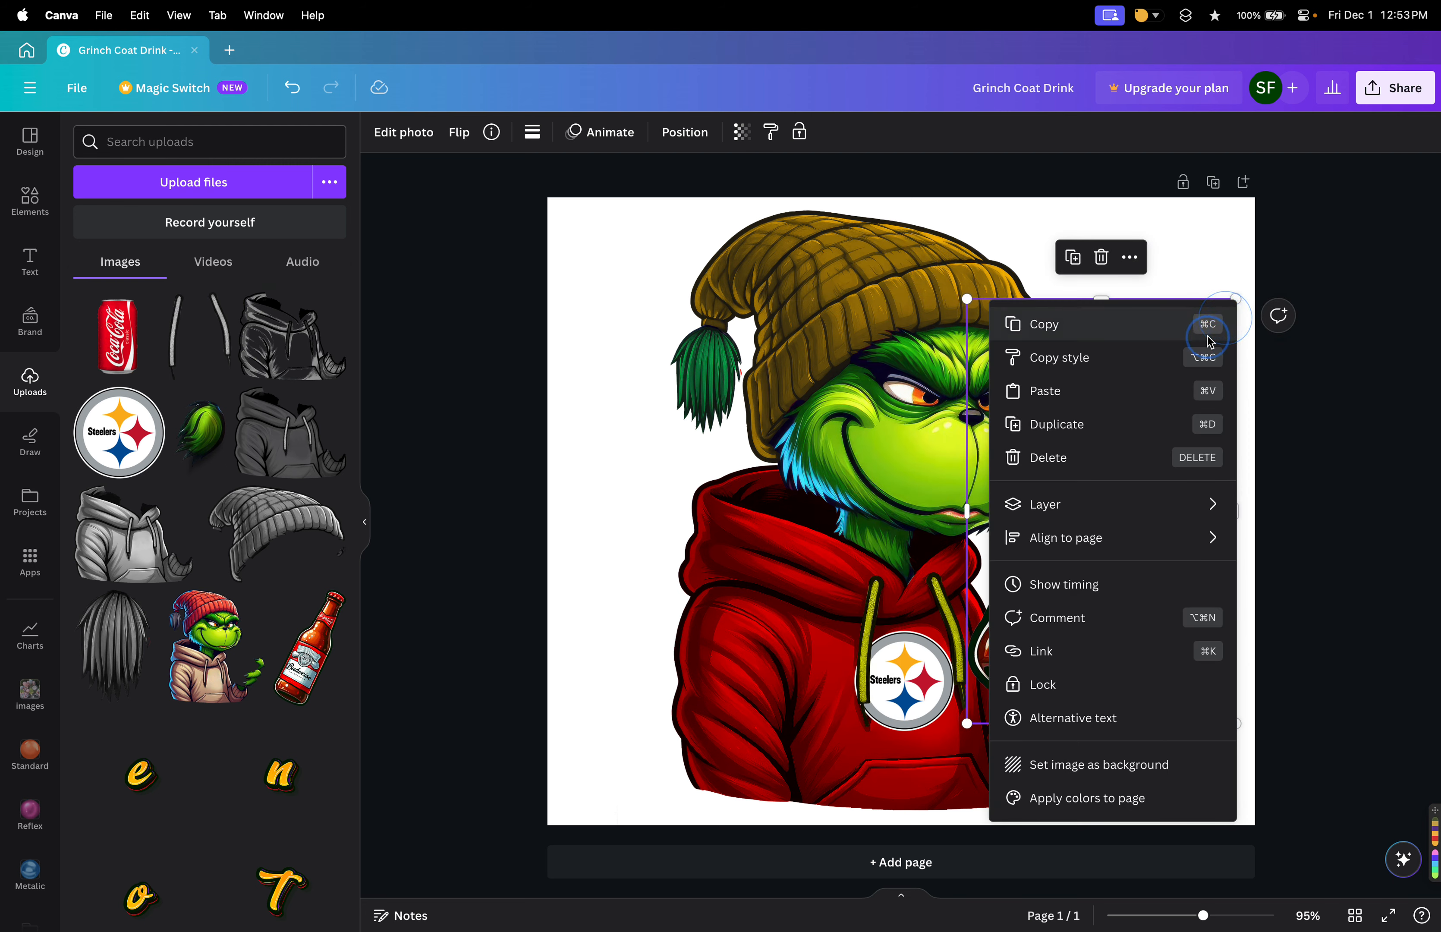
left_click(1213, 266)
left_click_drag(1236, 311, 1125, 473)
left_click_drag(1064, 611, 1118, 591)
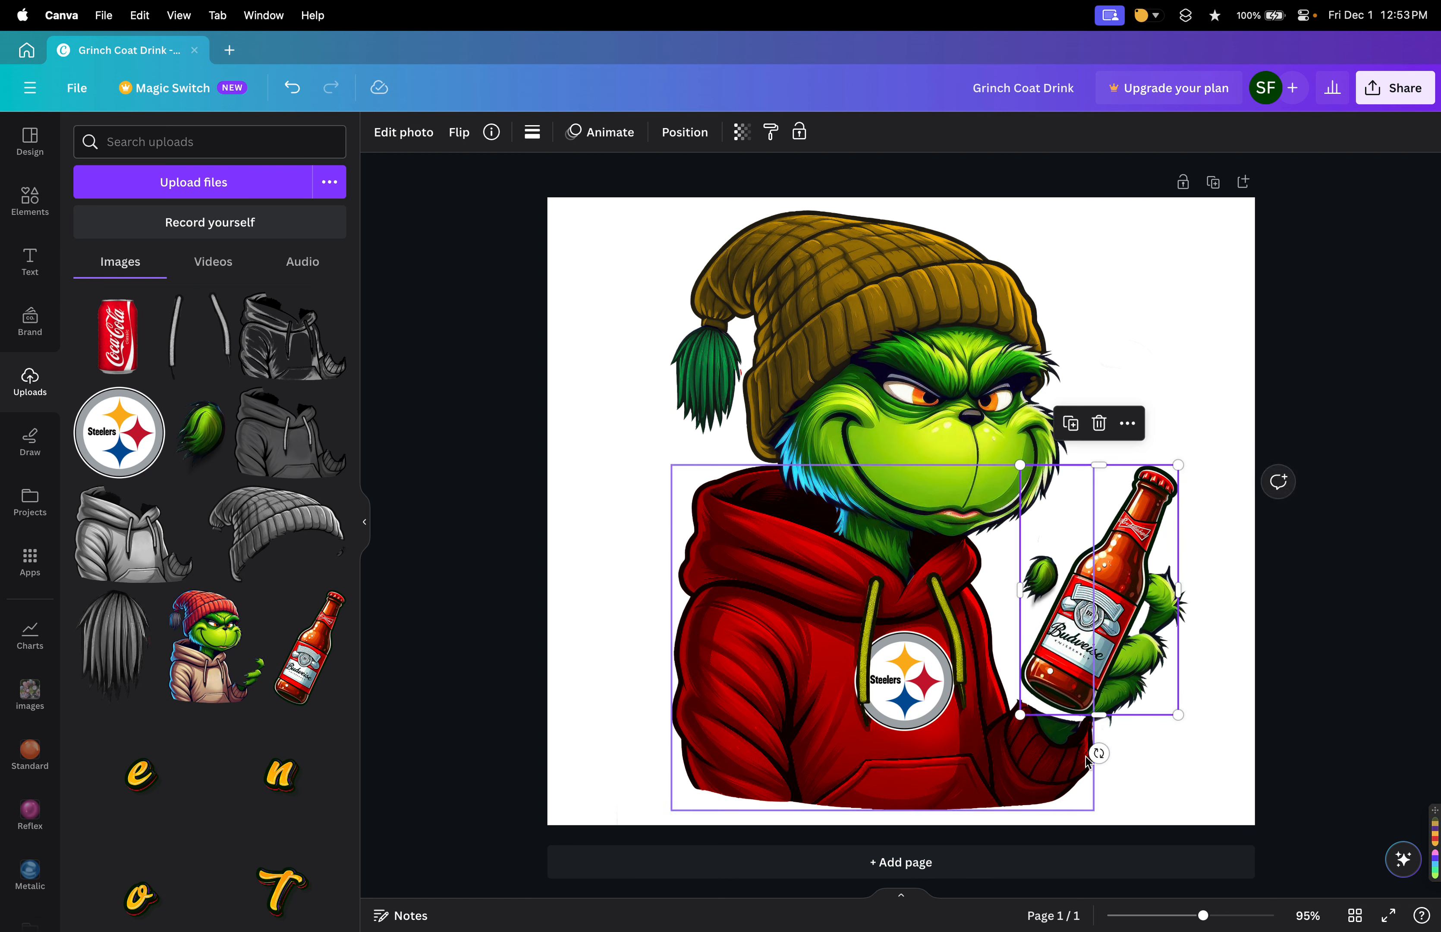
left_click_drag(1098, 752, 1106, 759)
left_click_drag(1081, 649, 1070, 663)
Move the beer bottle layer directly beneath the Grinch character layer and enlarge the bottle slightly.
left_click(682, 139)
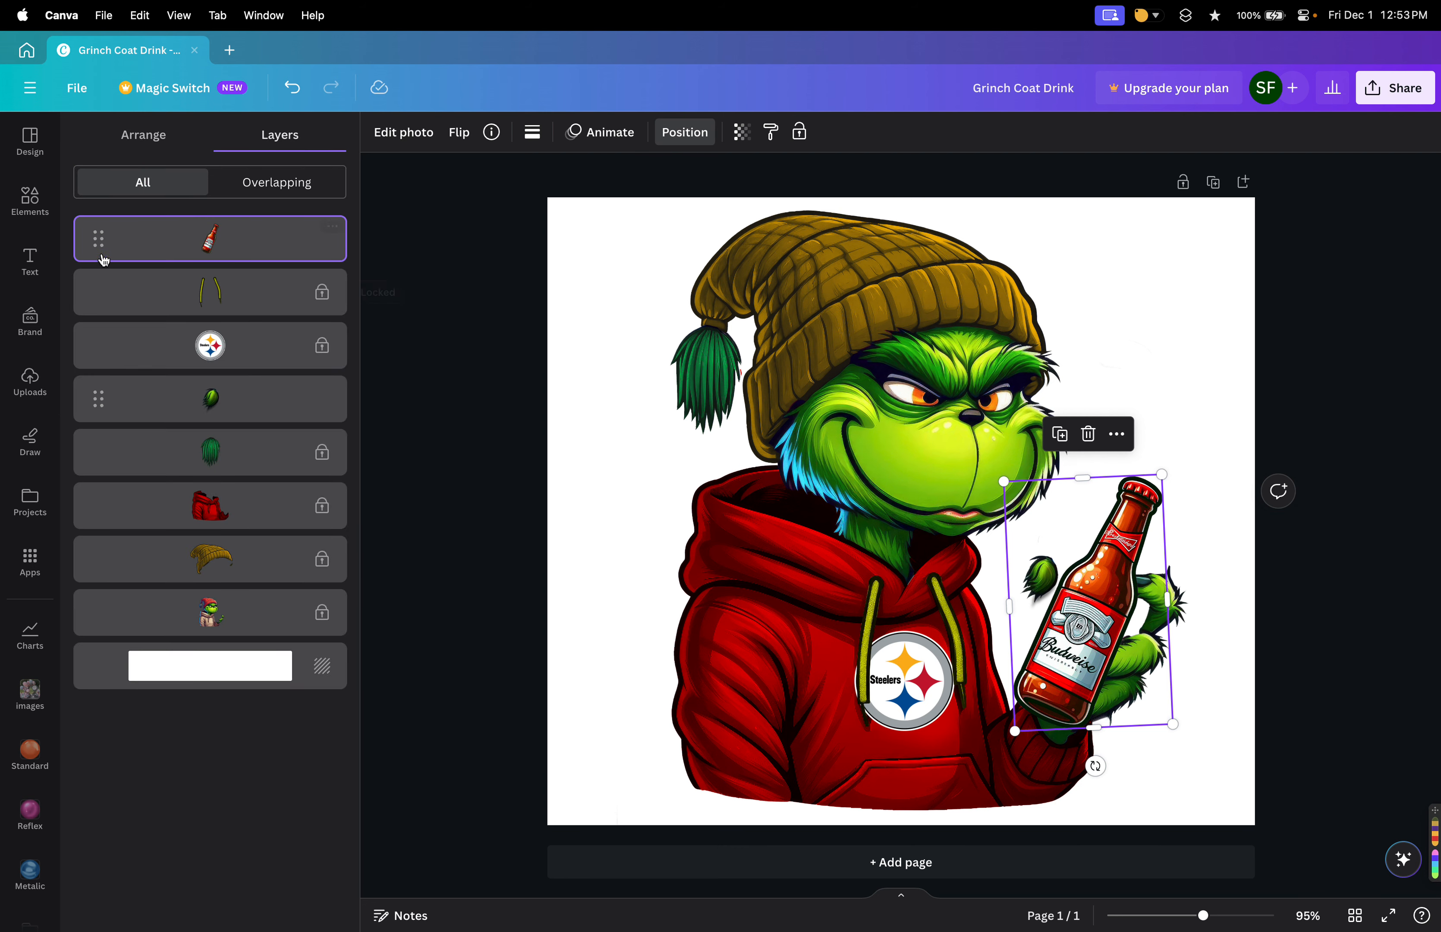
left_click_drag(100, 254, 100, 630)
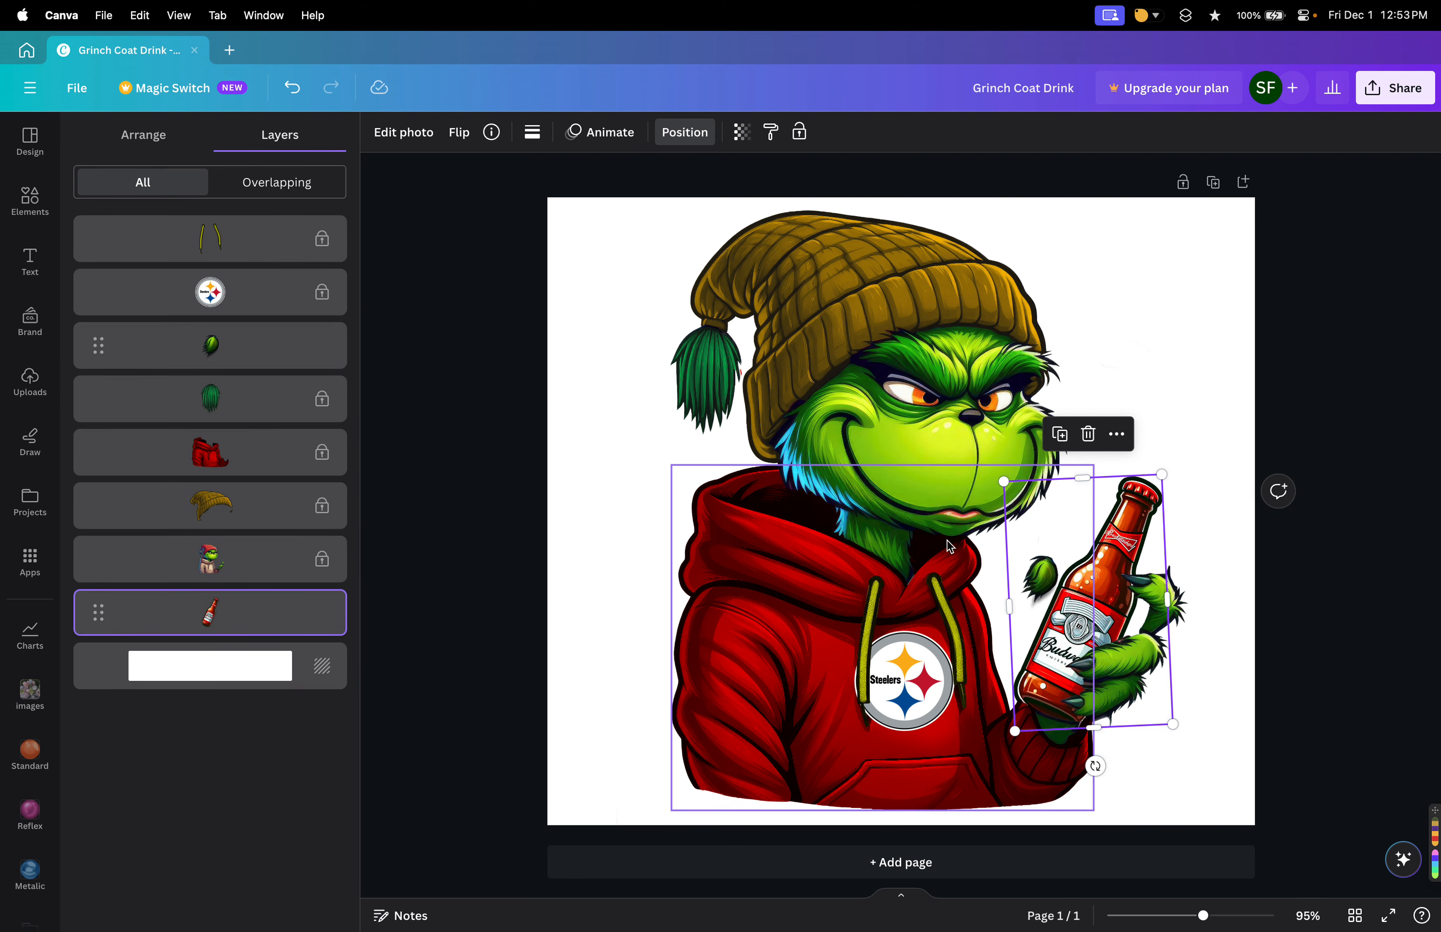
left_click_drag(1159, 481, 1181, 454)
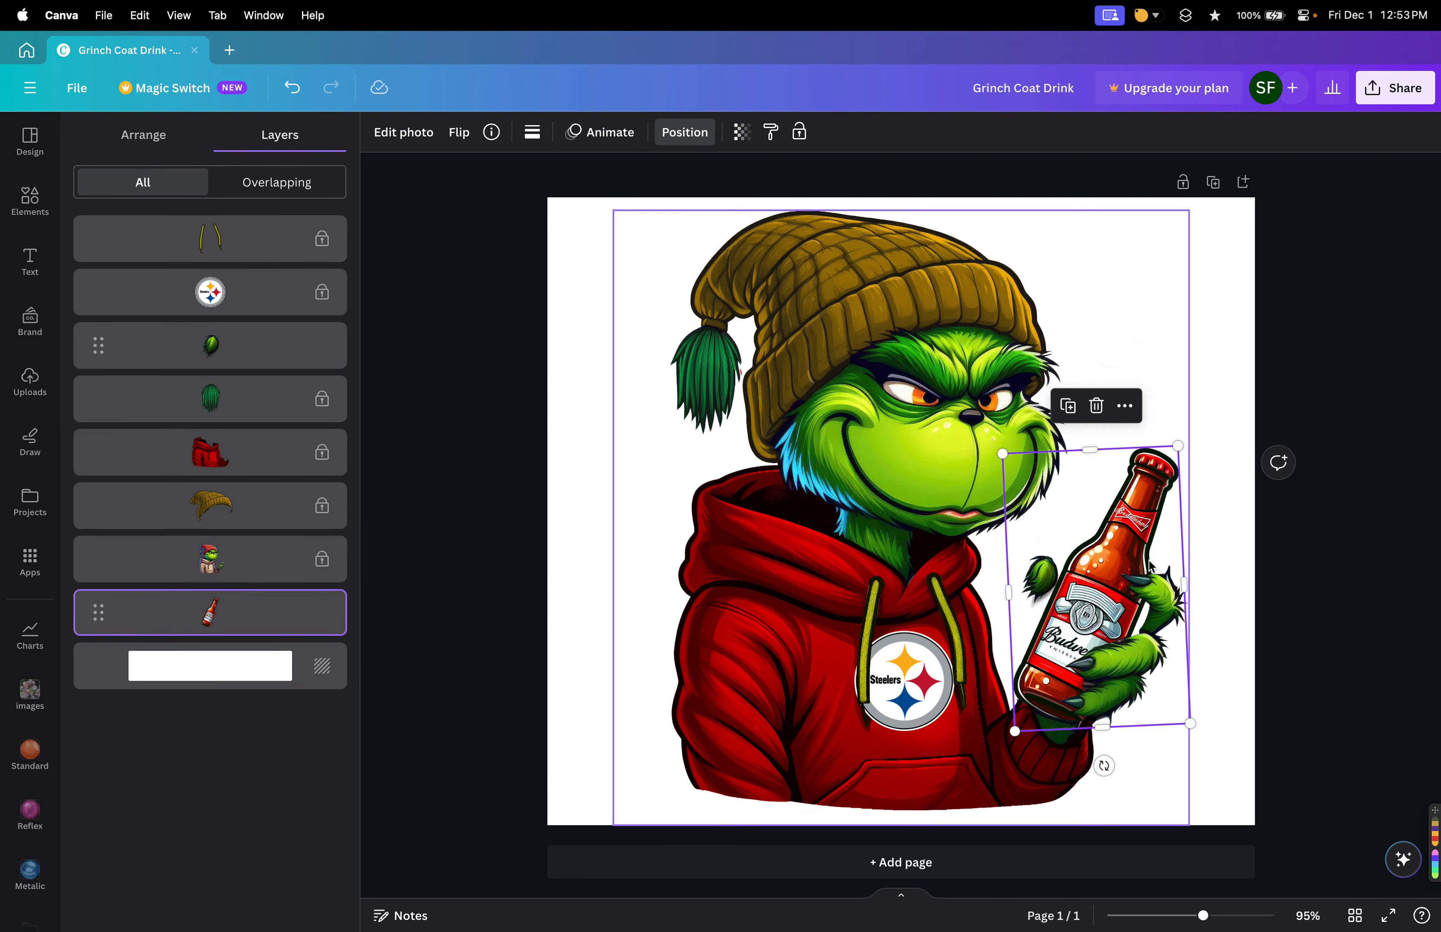